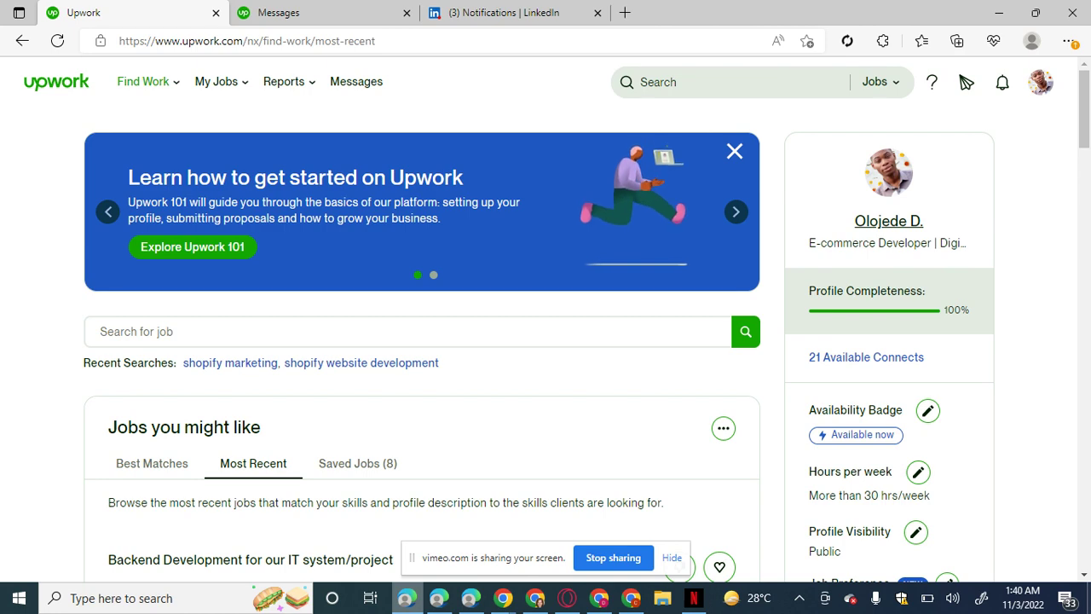
Open Upwork account Settings in a new tab and re-enter the password to reach Contact info
{"action": "scroll", "coordinate": [545, 320], "scroll_direction": "down", "scroll_amount": 1}
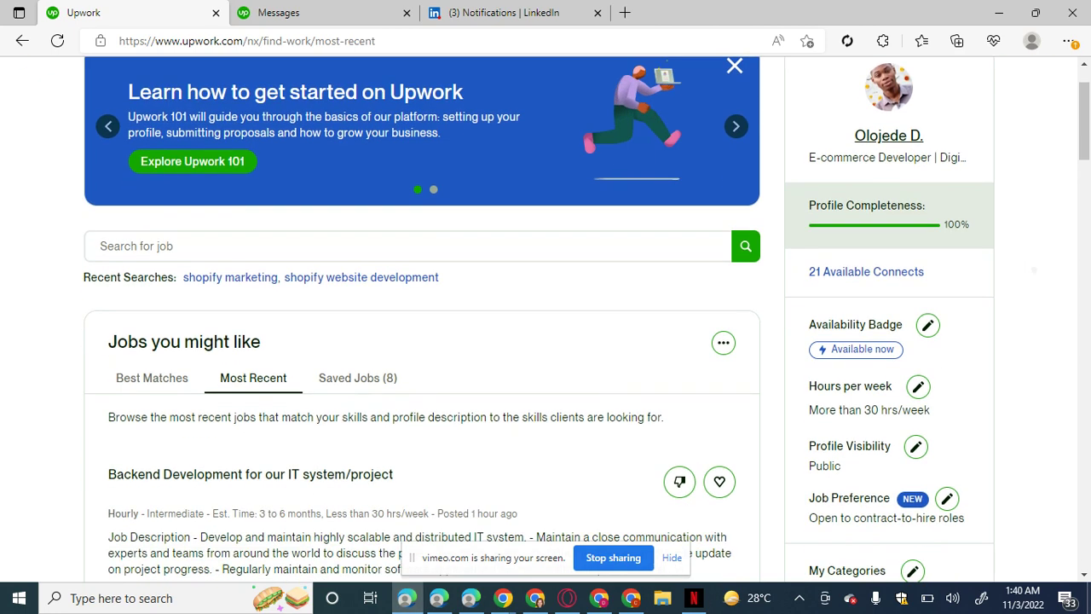
{"action": "scroll", "coordinate": [546, 320], "scroll_direction": "down", "scroll_amount": 1}
{"action": "scroll", "coordinate": [545, 319], "scroll_direction": "up", "scroll_amount": 3}
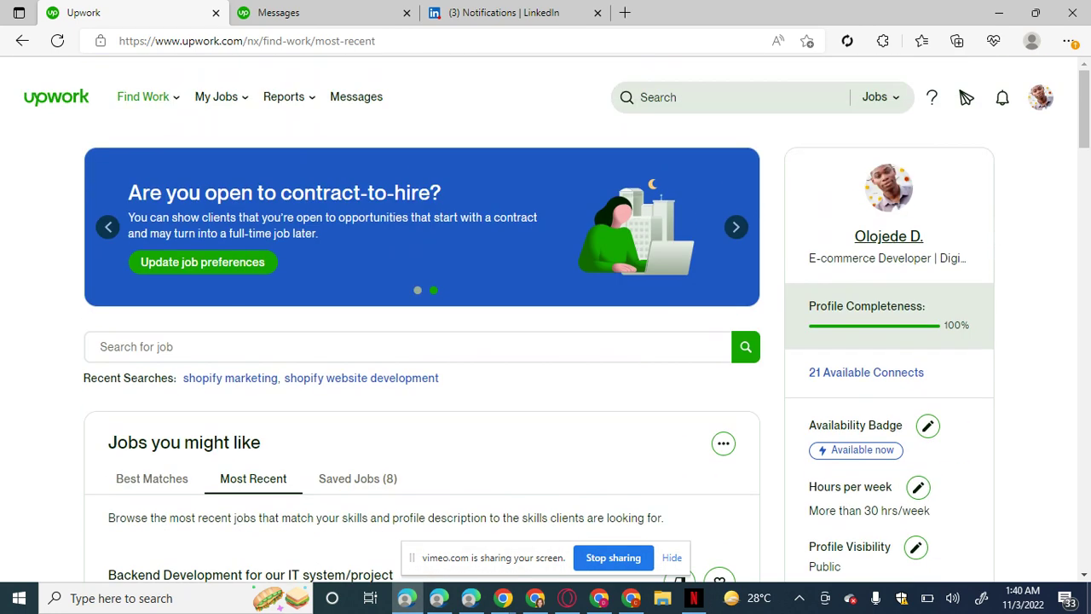
{"action": "scroll", "coordinate": [545, 319], "scroll_direction": "down", "scroll_amount": 1}
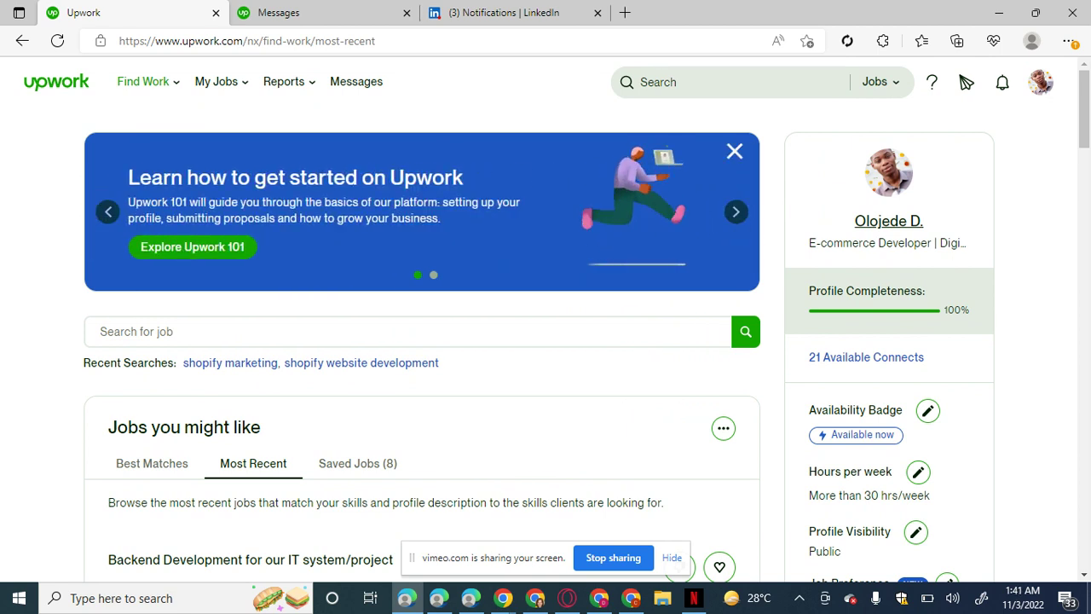
{"action": "scroll", "coordinate": [545, 320], "scroll_direction": "down", "scroll_amount": 1}
{"action": "scroll", "coordinate": [545, 320], "scroll_direction": "up", "scroll_amount": 1}
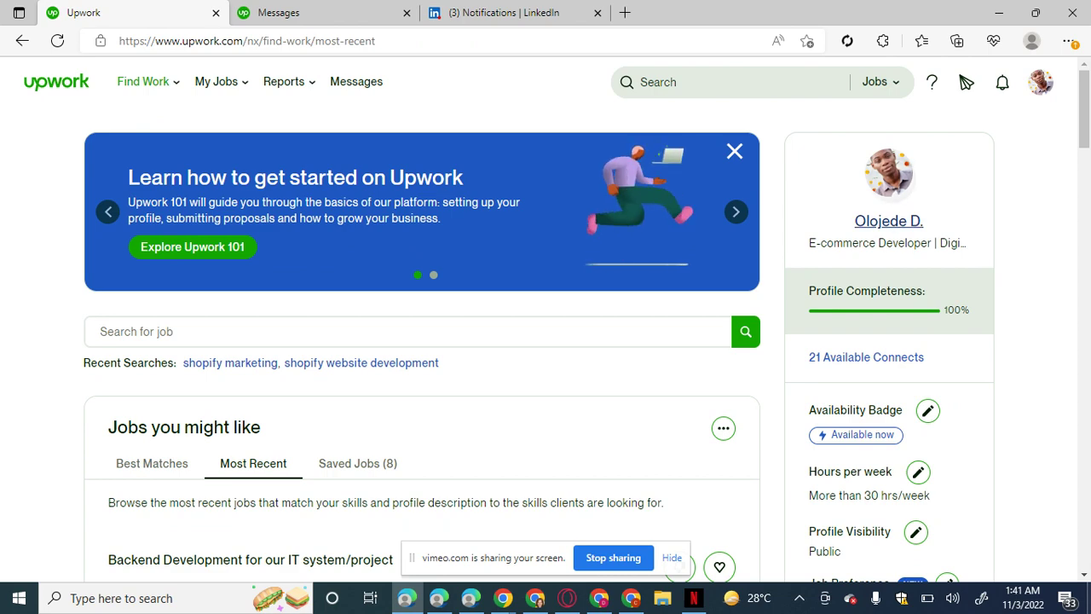
{"action": "right_click", "coordinate": [622, 188]}
{"action": "key", "text": "Escape"}
{"action": "left_click", "coordinate": [1040, 81]}
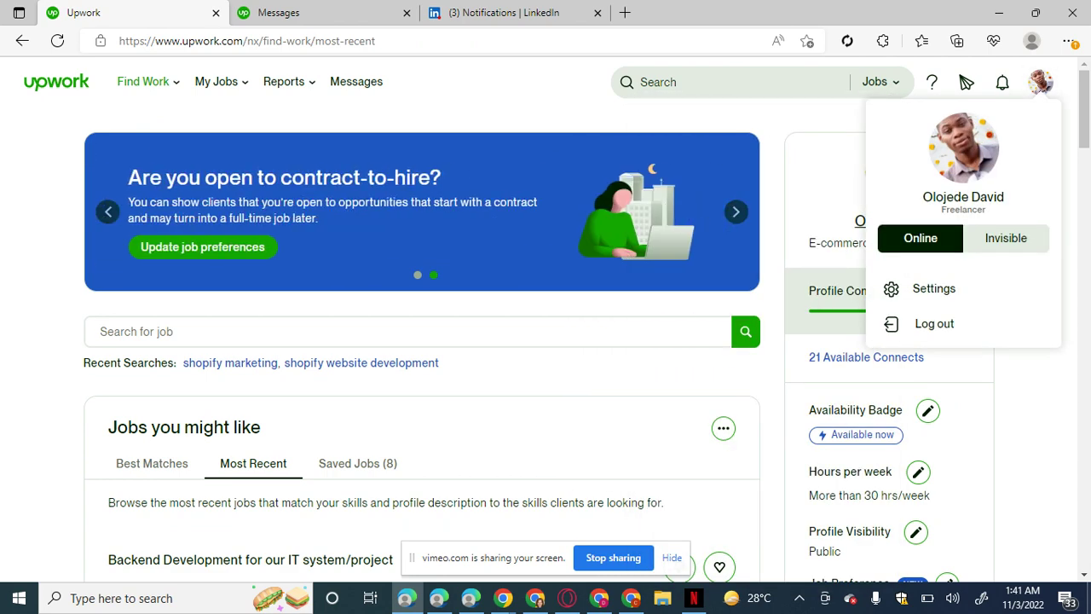
{"action": "left_click", "coordinate": [984, 288]}
{"action": "right_click", "coordinate": [987, 281]}
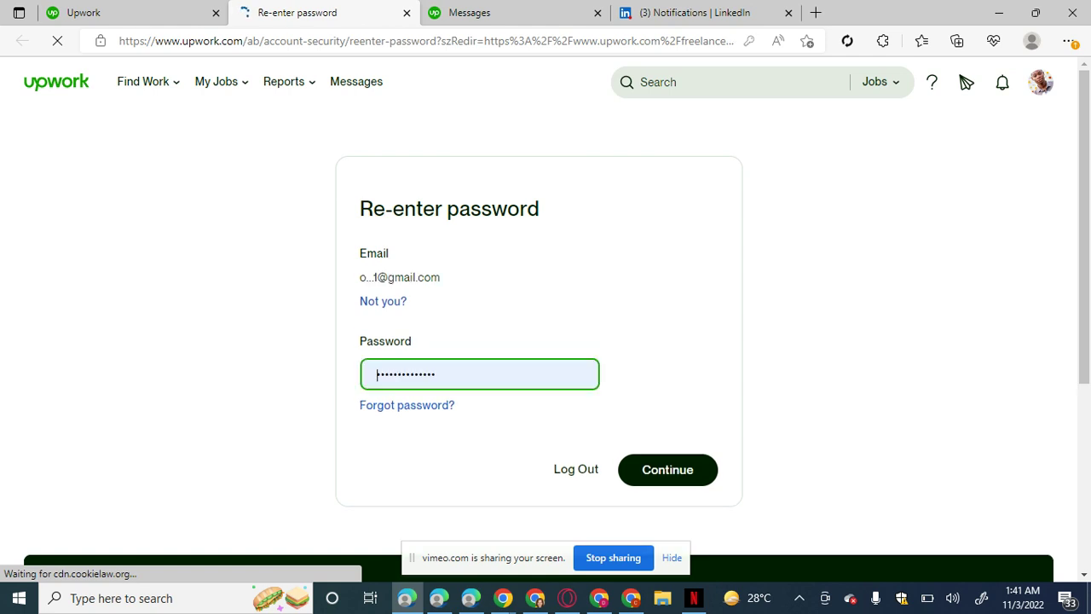
{"action": "key", "text": "Return"}
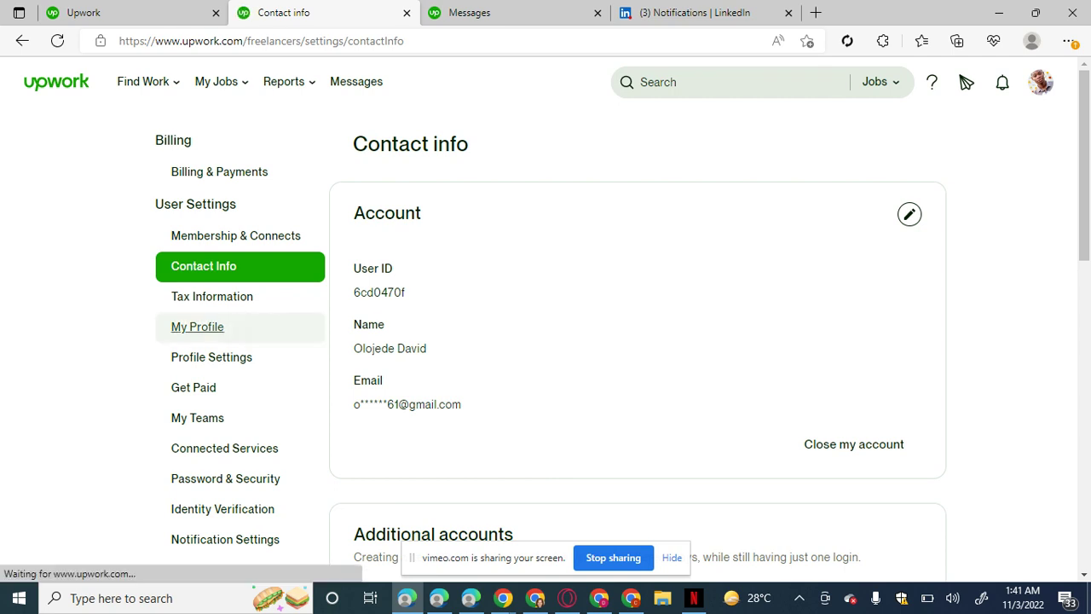
Open My Profile from the settings sidebar and scroll down into its work history
{"action": "left_click", "coordinate": [197, 326]}
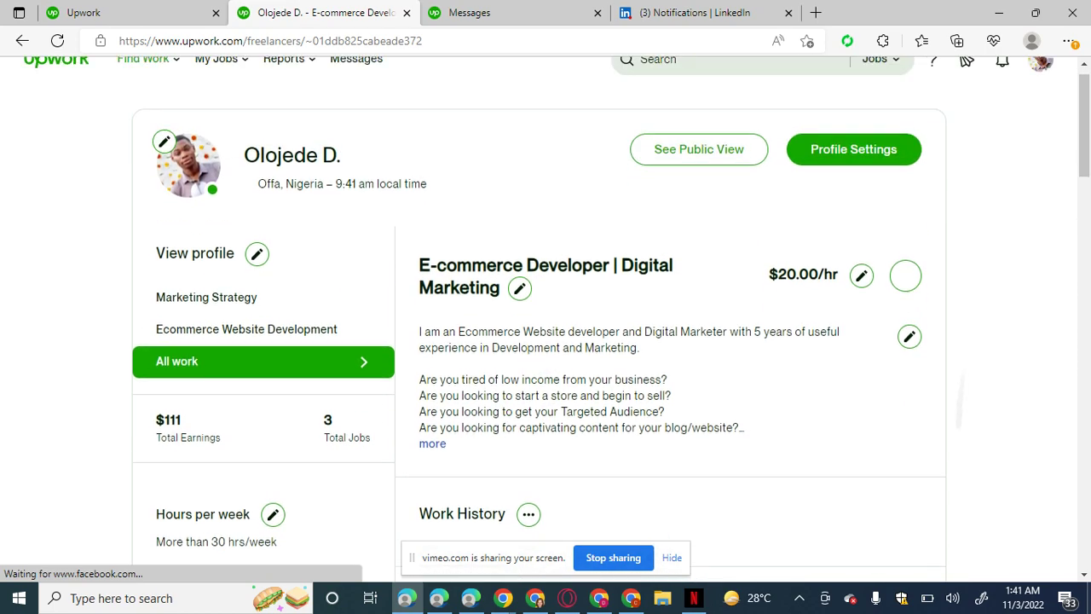
{"action": "scroll", "coordinate": [546, 324], "scroll_direction": "down", "scroll_amount": 10}
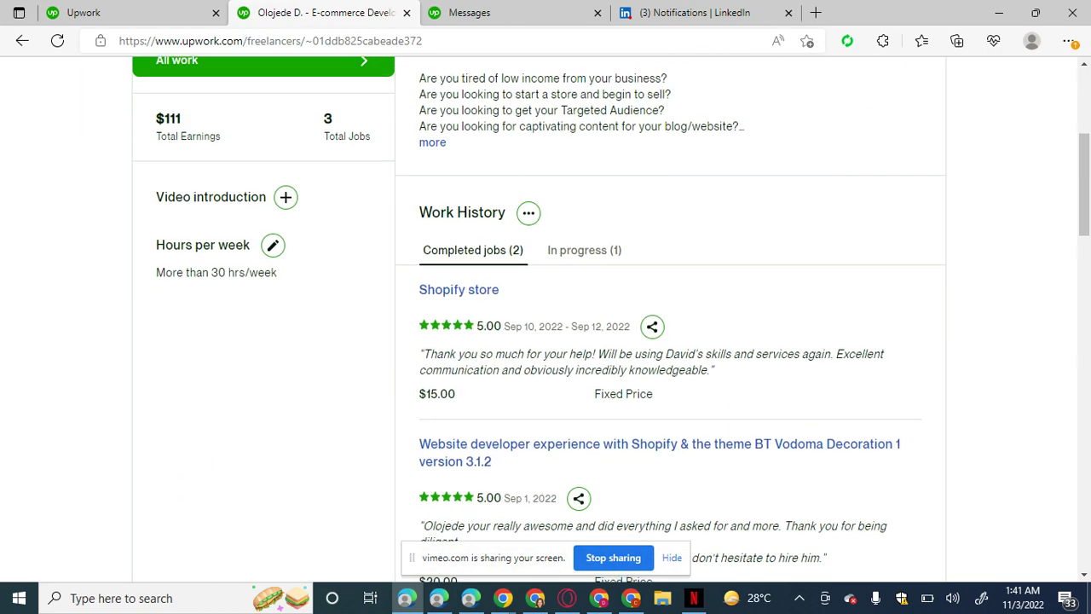
{"action": "scroll", "coordinate": [546, 324], "scroll_direction": "down", "scroll_amount": 10}
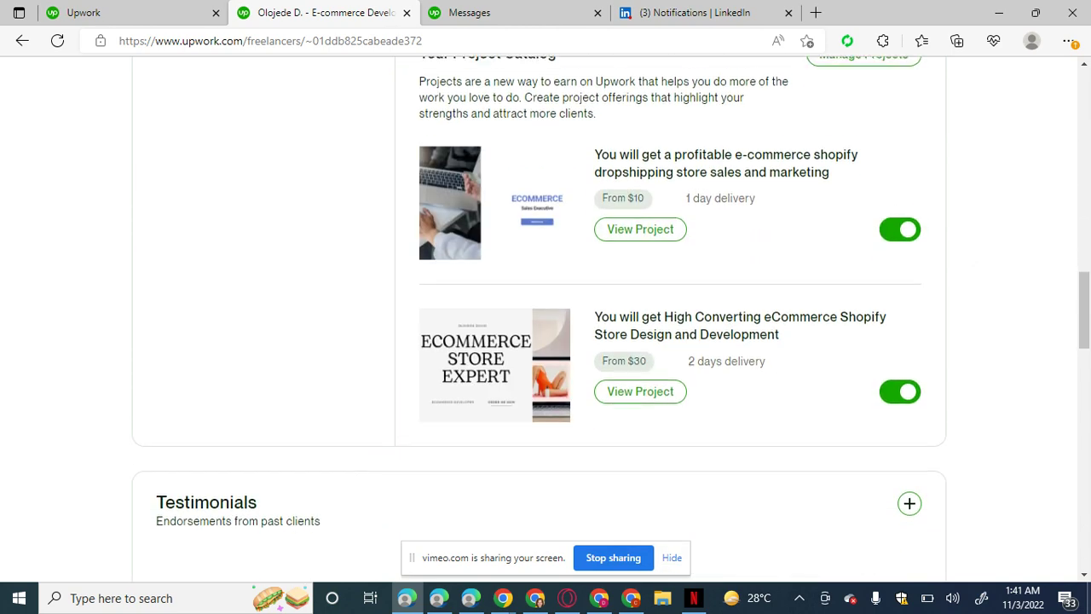
{"action": "scroll", "coordinate": [545, 324], "scroll_direction": "up", "scroll_amount": 3}
{"action": "scroll", "coordinate": [545, 324], "scroll_direction": "down", "scroll_amount": 5}
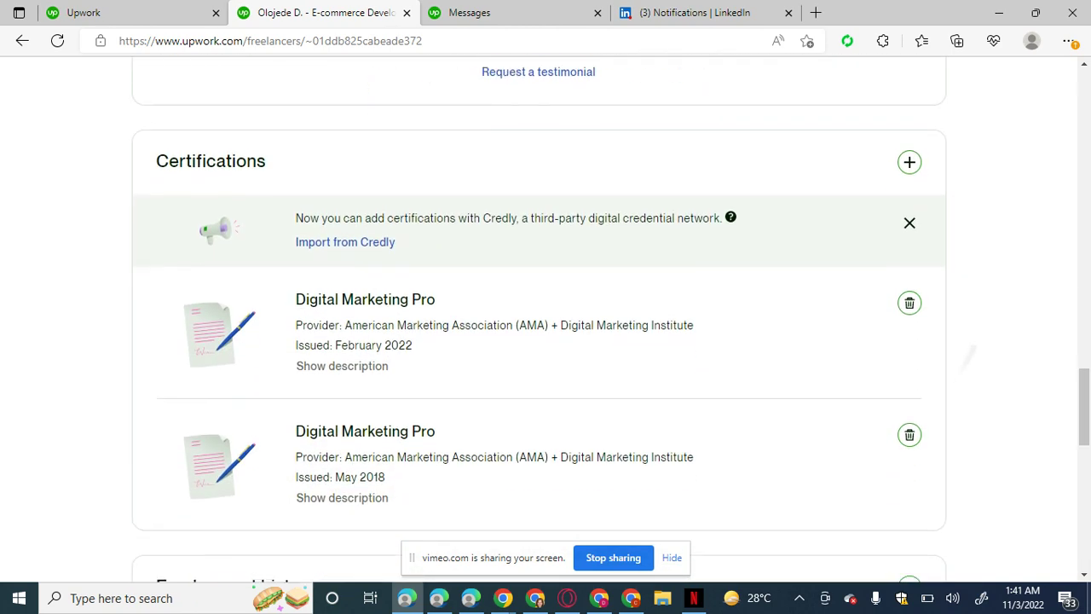
{"action": "scroll", "coordinate": [545, 323], "scroll_direction": "down", "scroll_amount": 3}
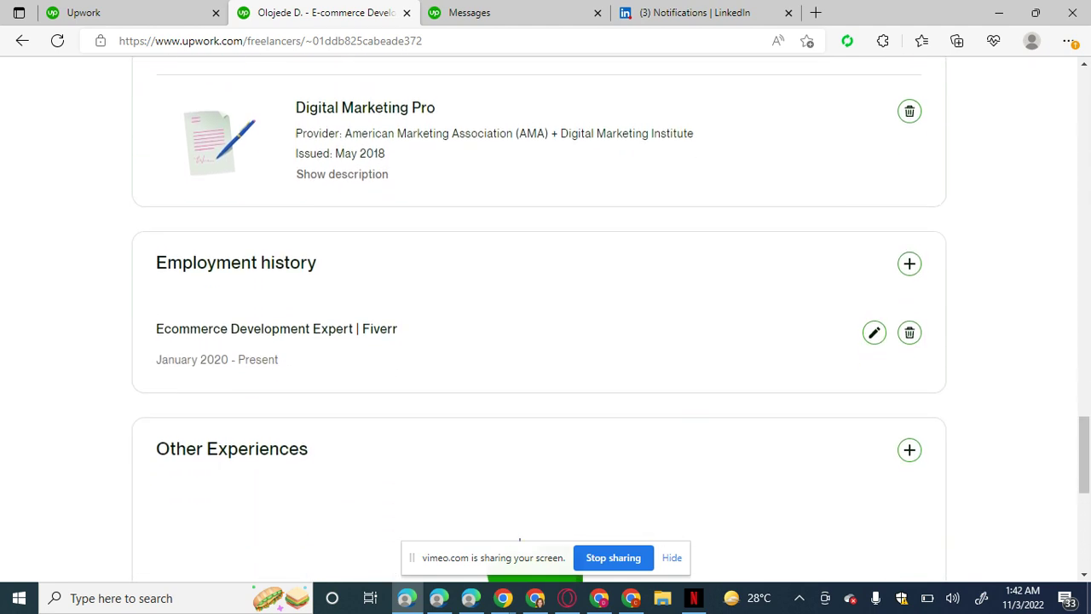
{"action": "scroll", "coordinate": [546, 324], "scroll_direction": "down", "scroll_amount": 1}
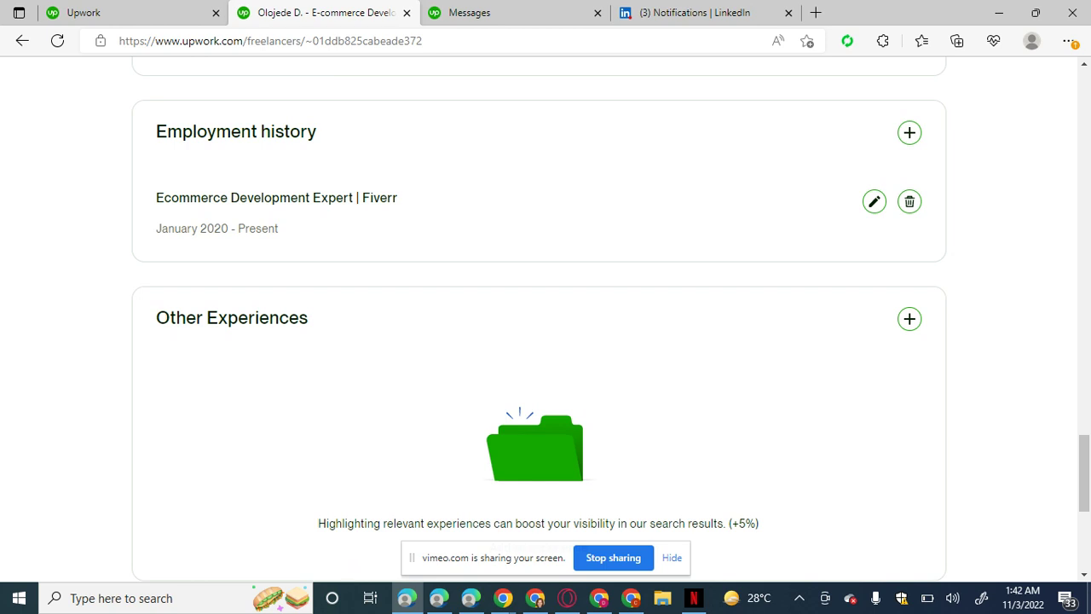
Scroll through projects, certifications and Other Experiences, then back up to Testimonials
{"action": "scroll", "coordinate": [545, 324], "scroll_direction": "up", "scroll_amount": 1}
{"action": "scroll", "coordinate": [546, 324], "scroll_direction": "down", "scroll_amount": 2}
{"action": "scroll", "coordinate": [545, 324], "scroll_direction": "up", "scroll_amount": 1}
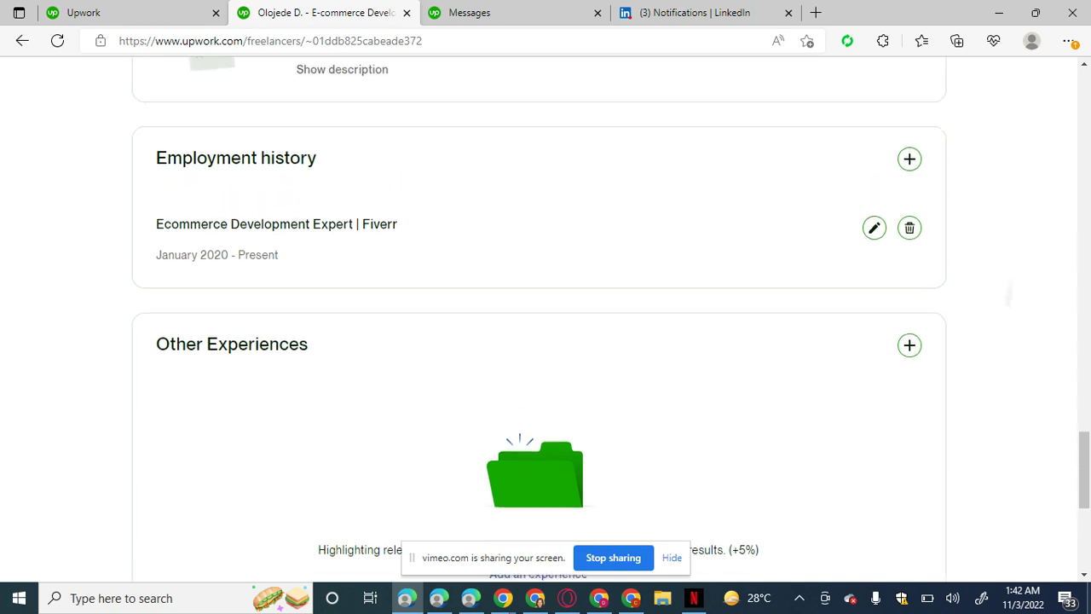
{"action": "scroll", "coordinate": [545, 324], "scroll_direction": "down", "scroll_amount": 1}
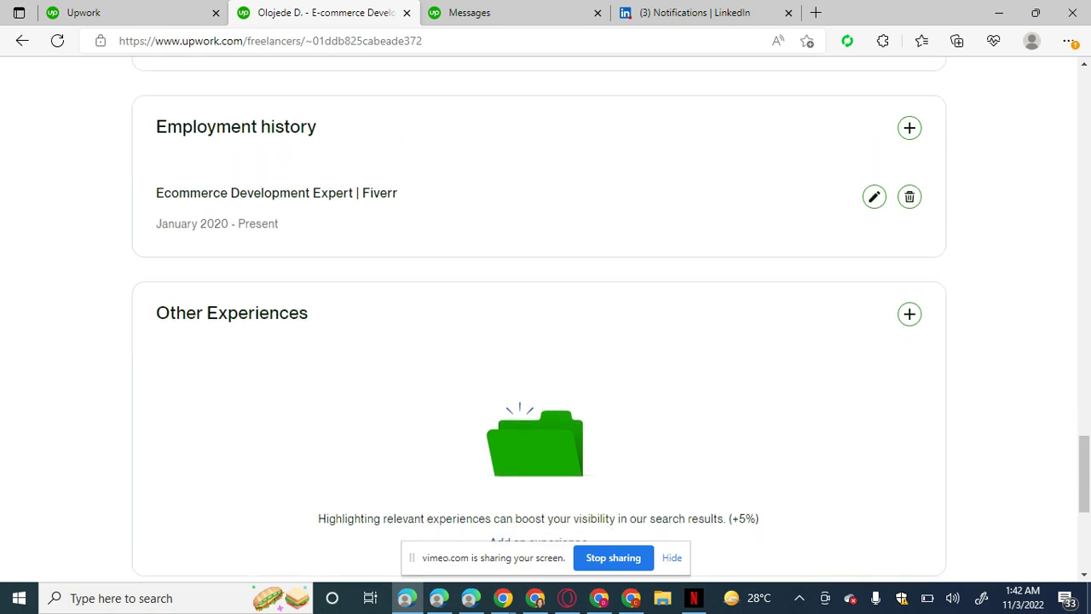
{"action": "scroll", "coordinate": [546, 324], "scroll_direction": "down", "scroll_amount": 3}
{"action": "scroll", "coordinate": [545, 323], "scroll_direction": "up", "scroll_amount": 2}
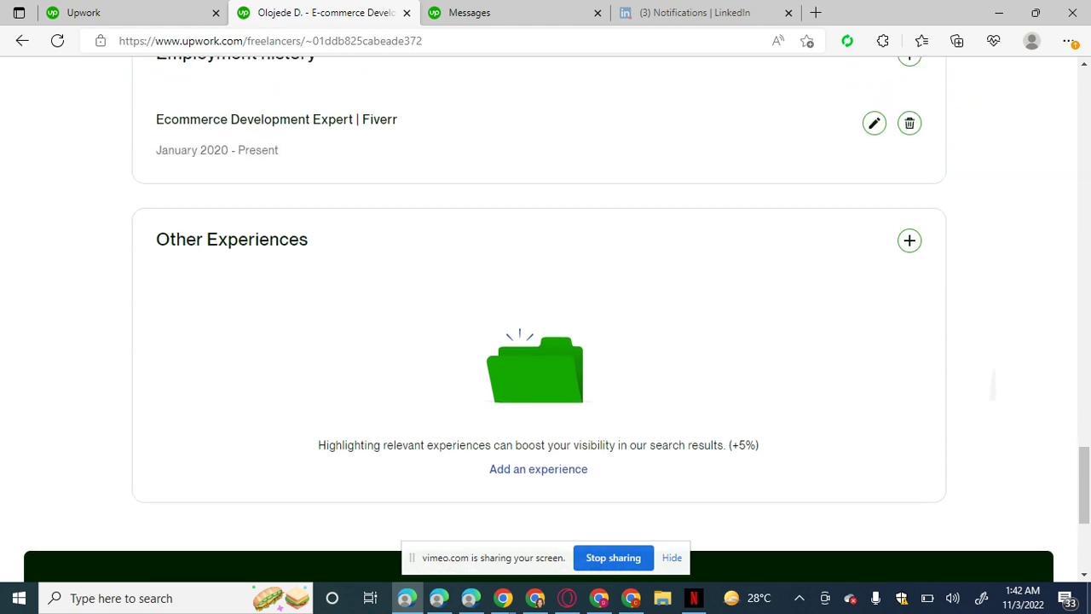
{"action": "scroll", "coordinate": [546, 323], "scroll_direction": "down", "scroll_amount": 2}
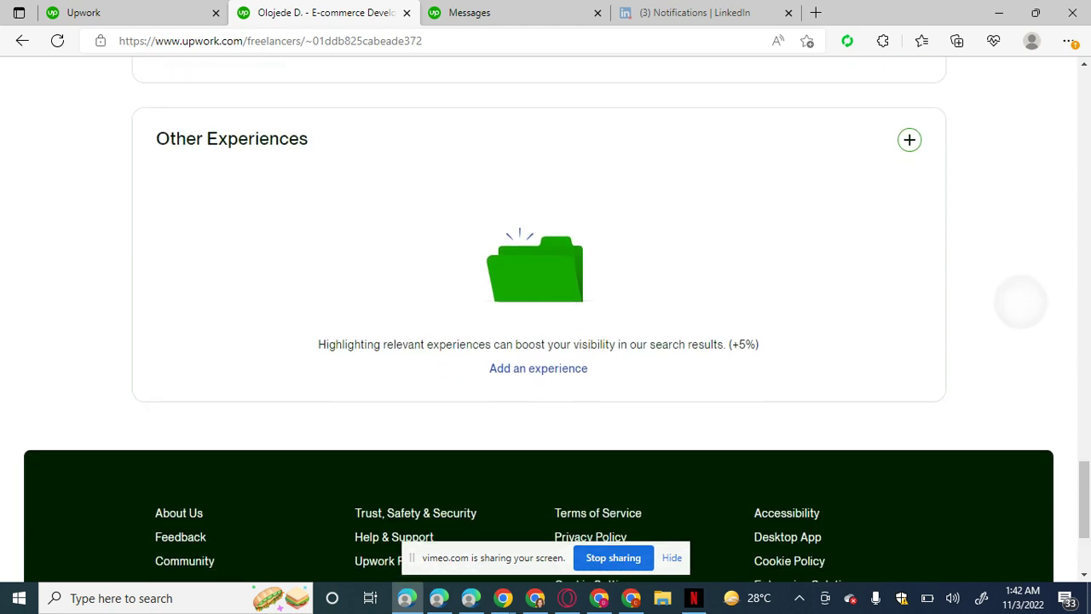
{"action": "scroll", "coordinate": [546, 324], "scroll_direction": "up", "scroll_amount": 1}
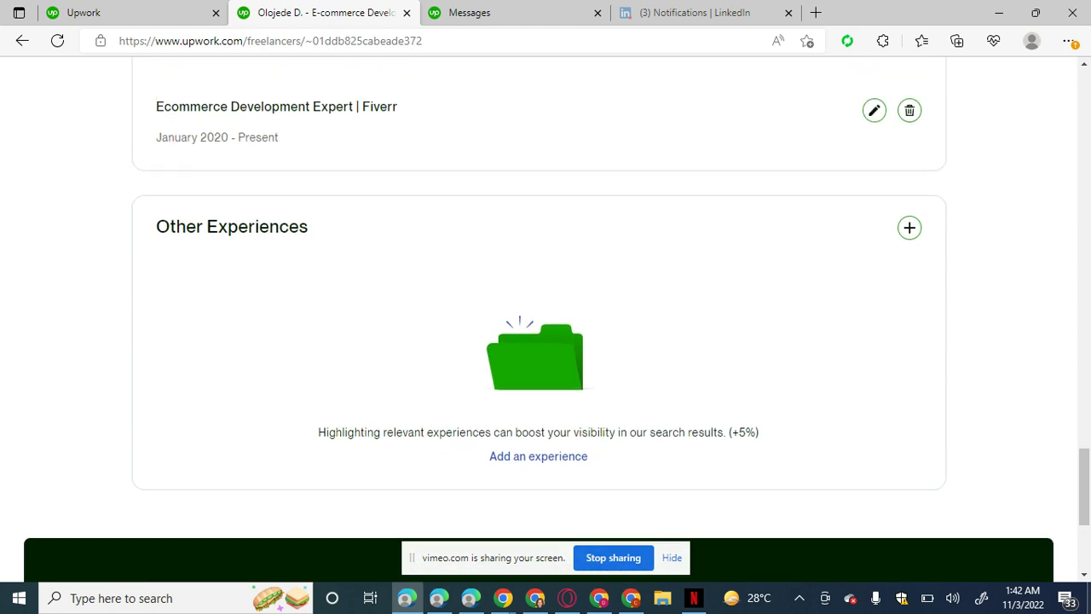
{"action": "scroll", "coordinate": [545, 323], "scroll_direction": "up", "scroll_amount": 4}
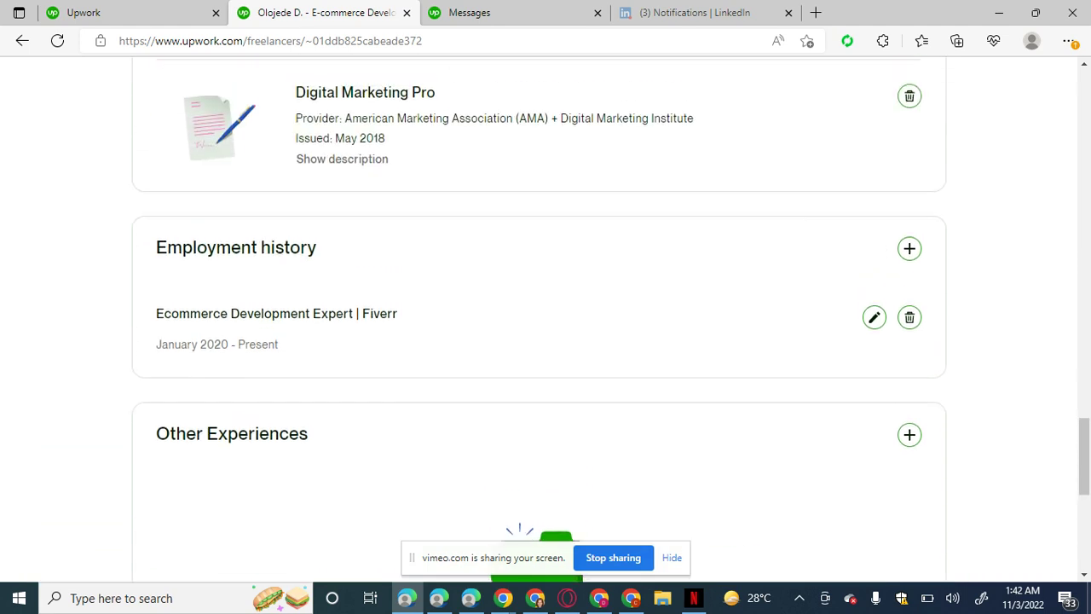
{"action": "scroll", "coordinate": [546, 324], "scroll_direction": "up", "scroll_amount": 5}
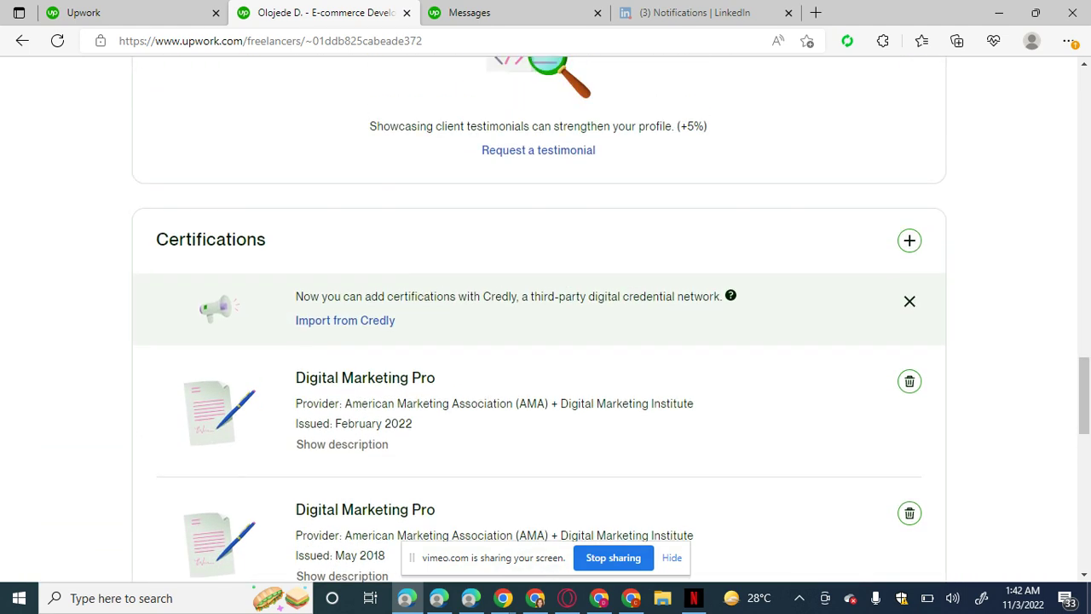
{"action": "scroll", "coordinate": [545, 323], "scroll_direction": "up", "scroll_amount": 2}
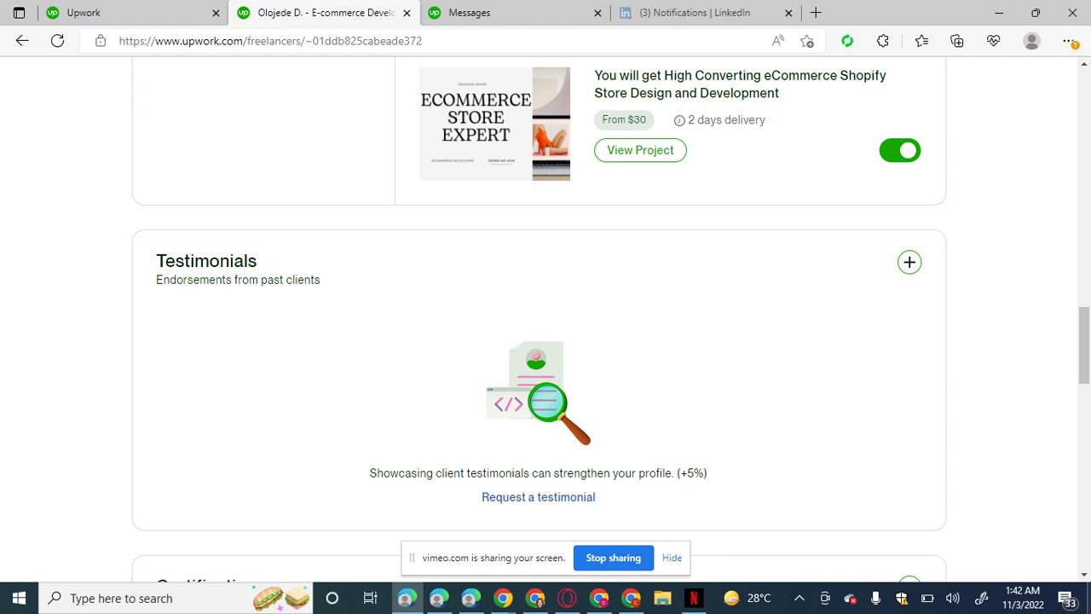
Scroll to the Testimonials section's Request a testimonial link, clearing an accidental text selection
{"action": "scroll", "coordinate": [545, 319], "scroll_direction": "down", "scroll_amount": 1}
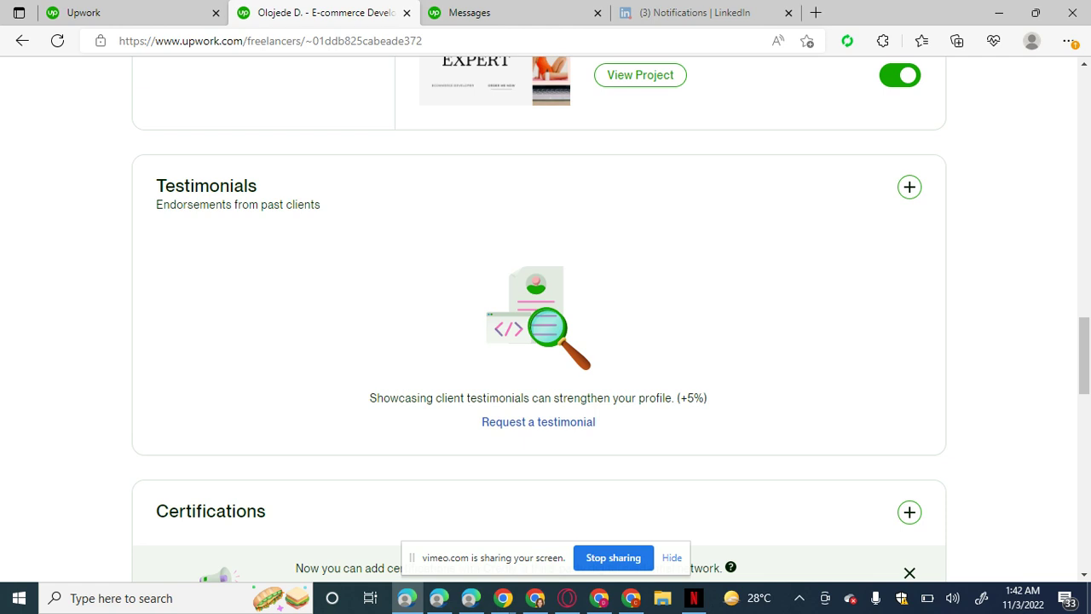
{"action": "double_click", "coordinate": [566, 422]}
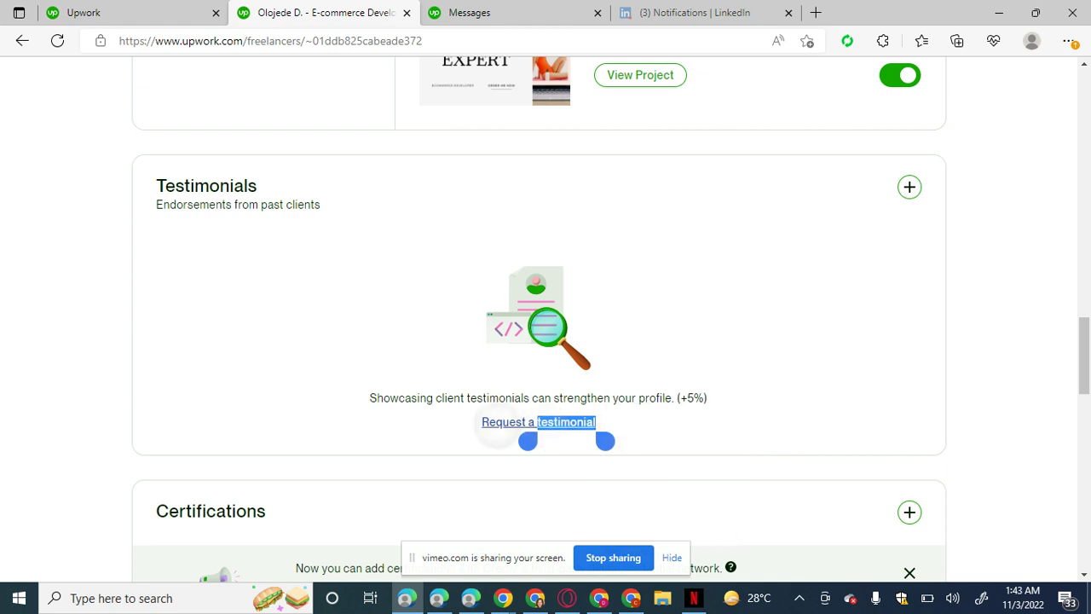
{"action": "double_click", "coordinate": [503, 422]}
{"action": "key", "text": "Escape"}
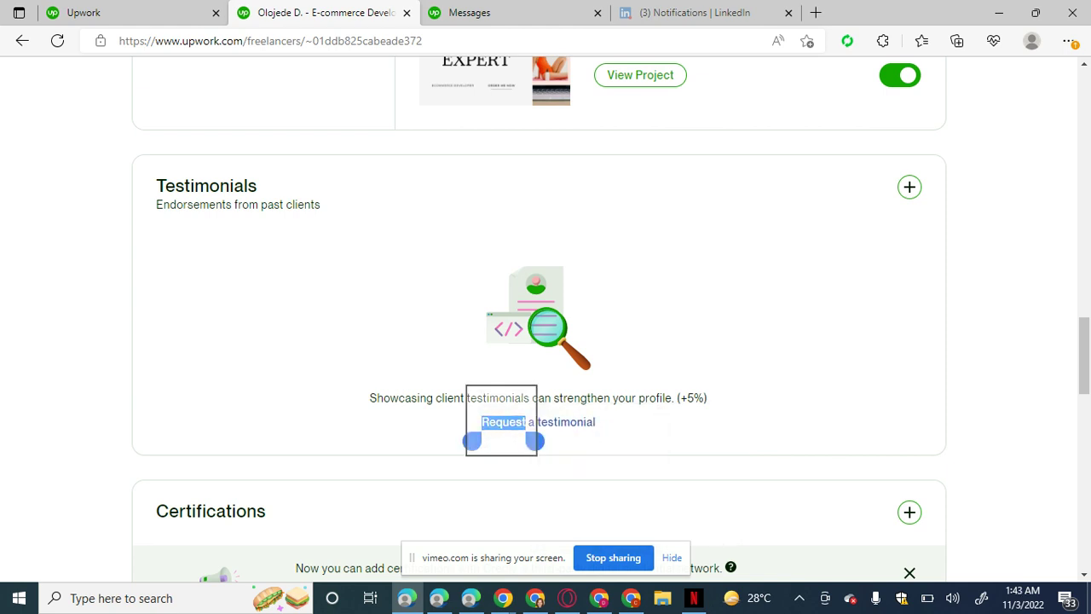
Open the Request a client testimonial form and scroll through it without sending
{"action": "left_click", "coordinate": [537, 422]}
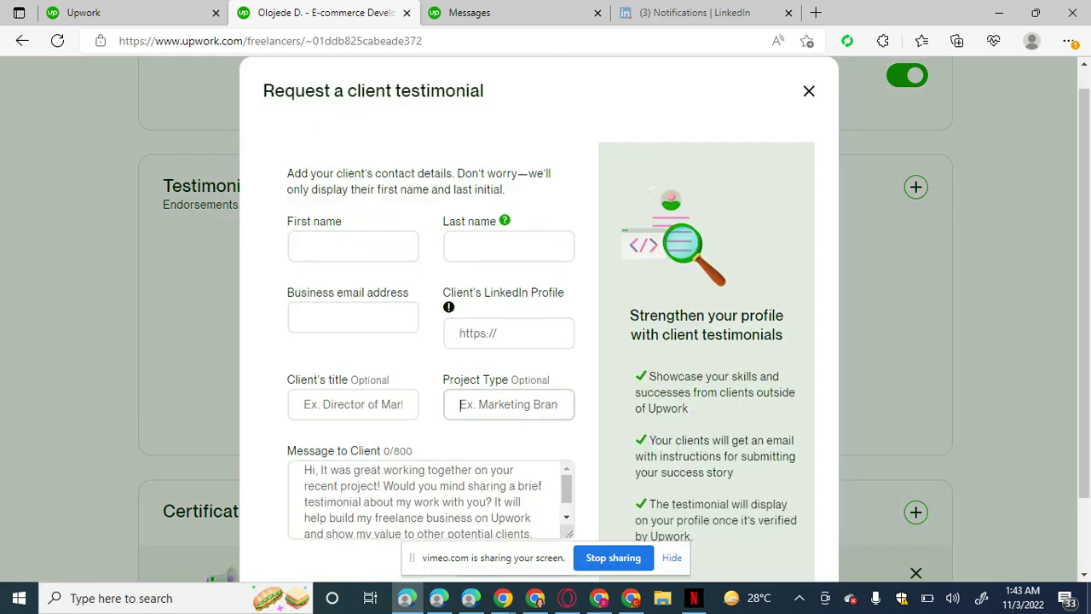
{"action": "scroll", "coordinate": [537, 316], "scroll_direction": "down", "scroll_amount": 1}
{"action": "scroll", "coordinate": [537, 315], "scroll_direction": "up", "scroll_amount": 1}
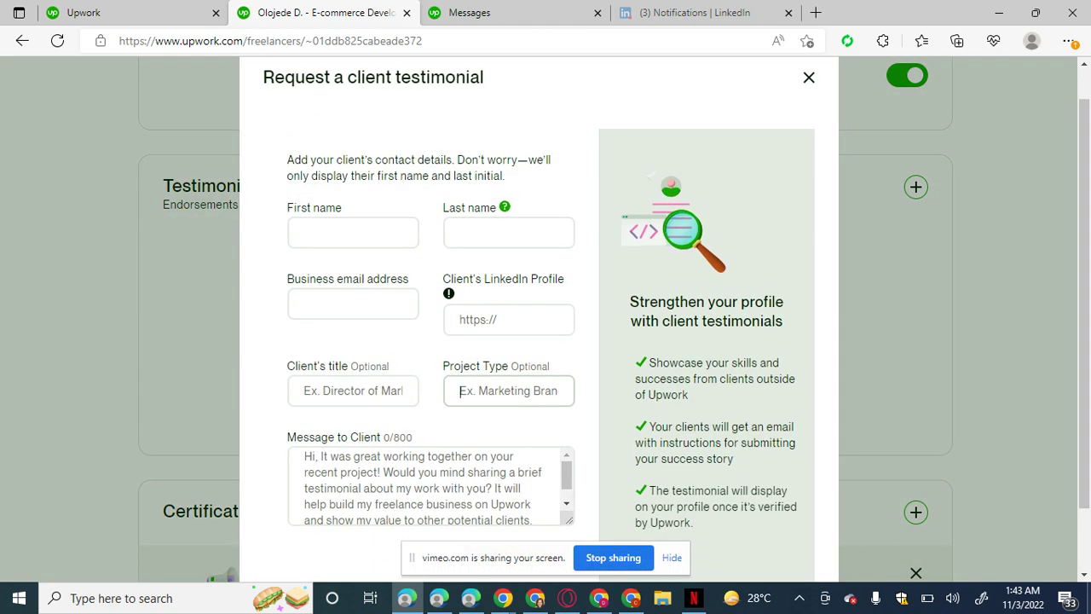
{"action": "scroll", "coordinate": [537, 315], "scroll_direction": "down", "scroll_amount": 2}
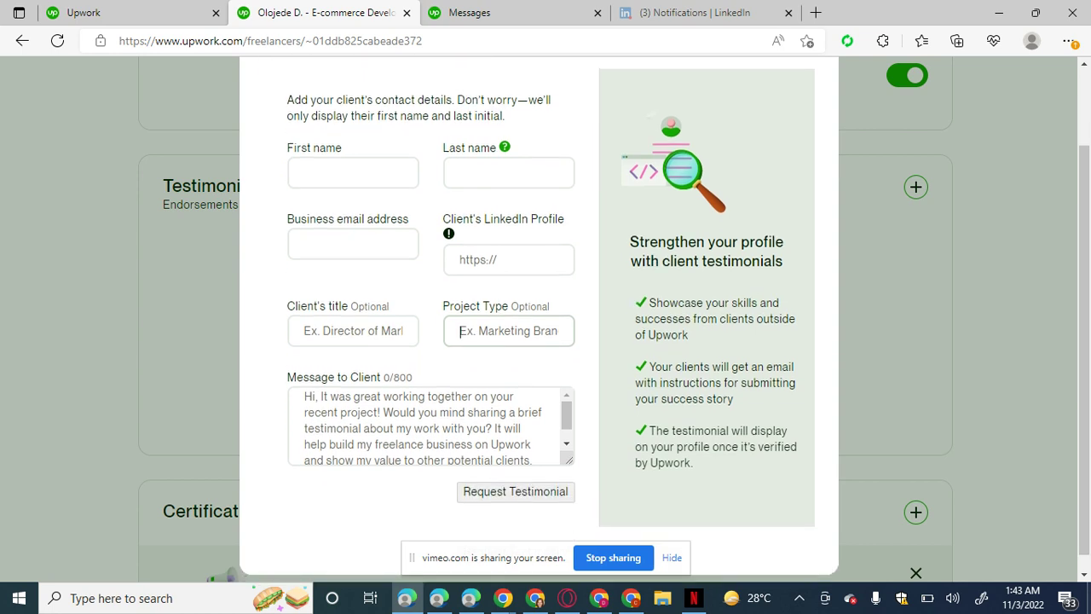
{"action": "scroll", "coordinate": [537, 316], "scroll_direction": "down", "scroll_amount": 1}
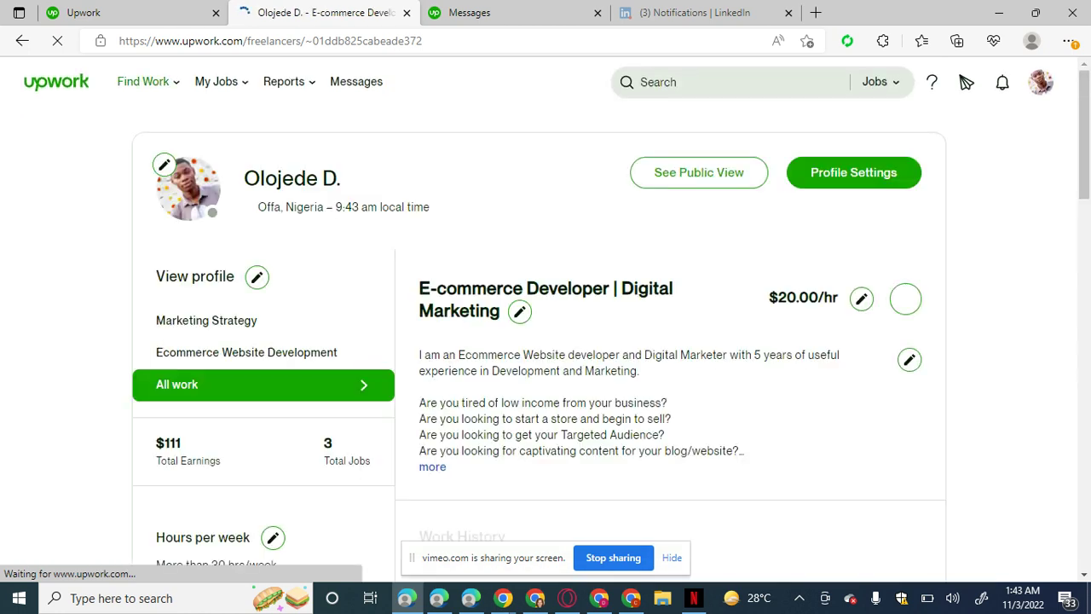
Scroll the profile and switch Work History to the In progress jobs
{"action": "scroll", "coordinate": [545, 306], "scroll_direction": "down", "scroll_amount": 5}
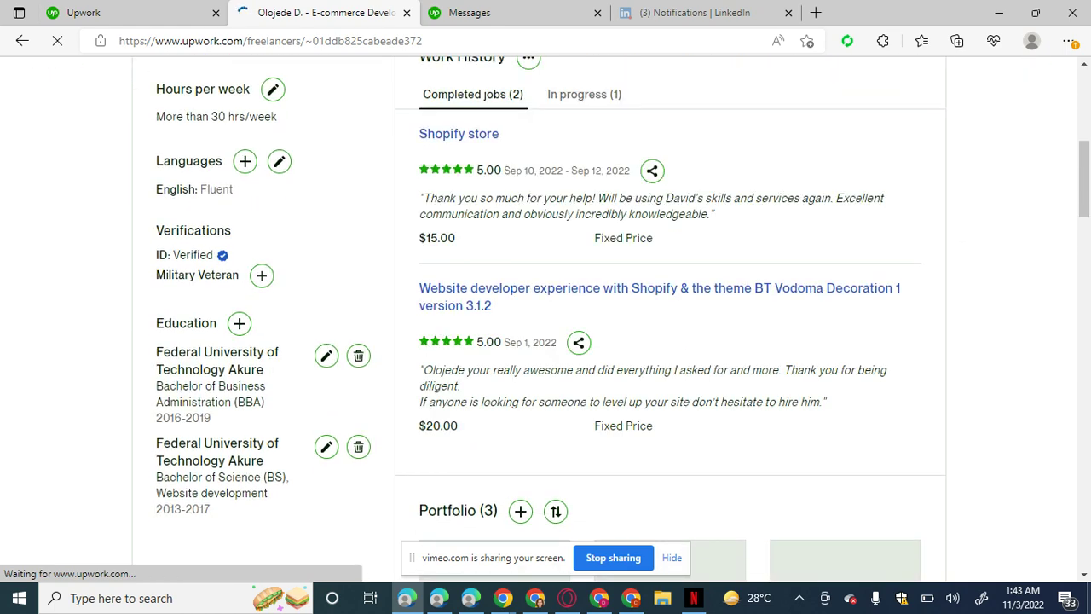
{"action": "scroll", "coordinate": [545, 307], "scroll_direction": "up", "scroll_amount": 5}
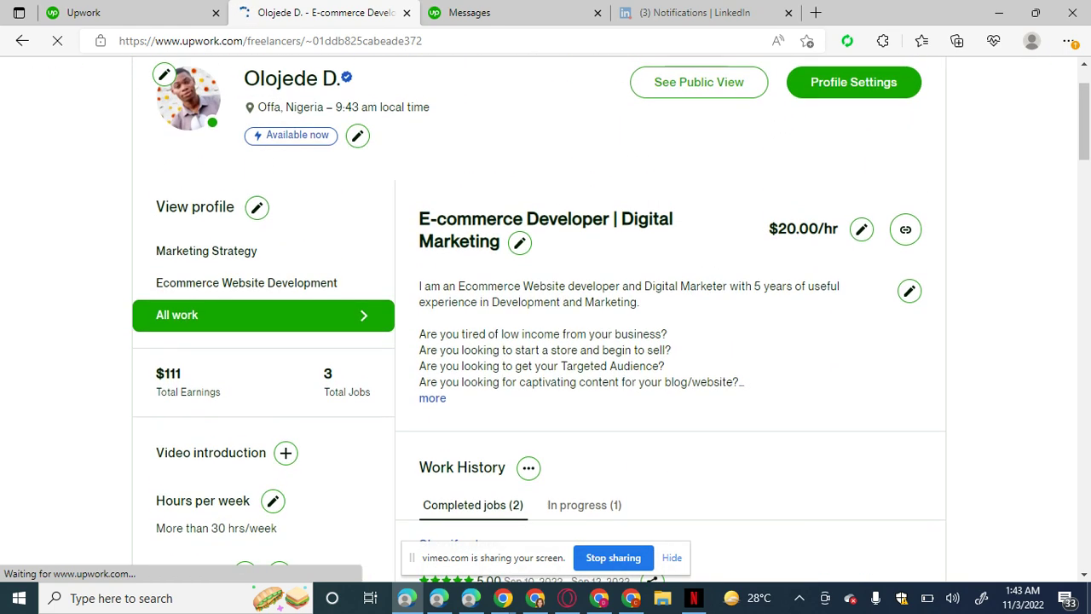
{"action": "scroll", "coordinate": [545, 319], "scroll_direction": "down", "scroll_amount": 2}
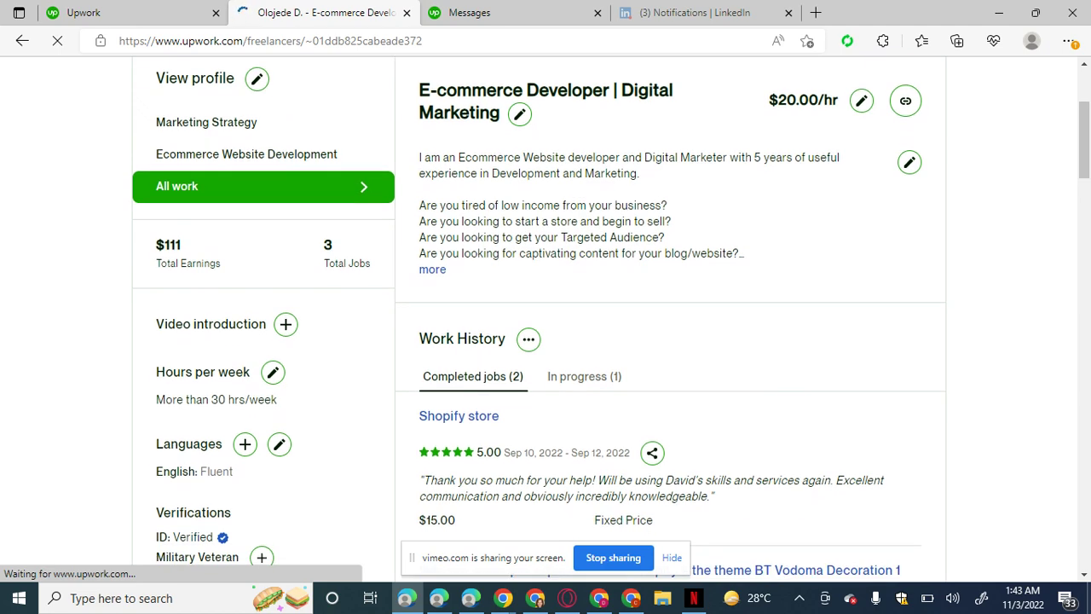
{"action": "scroll", "coordinate": [545, 320], "scroll_direction": "down", "scroll_amount": 2}
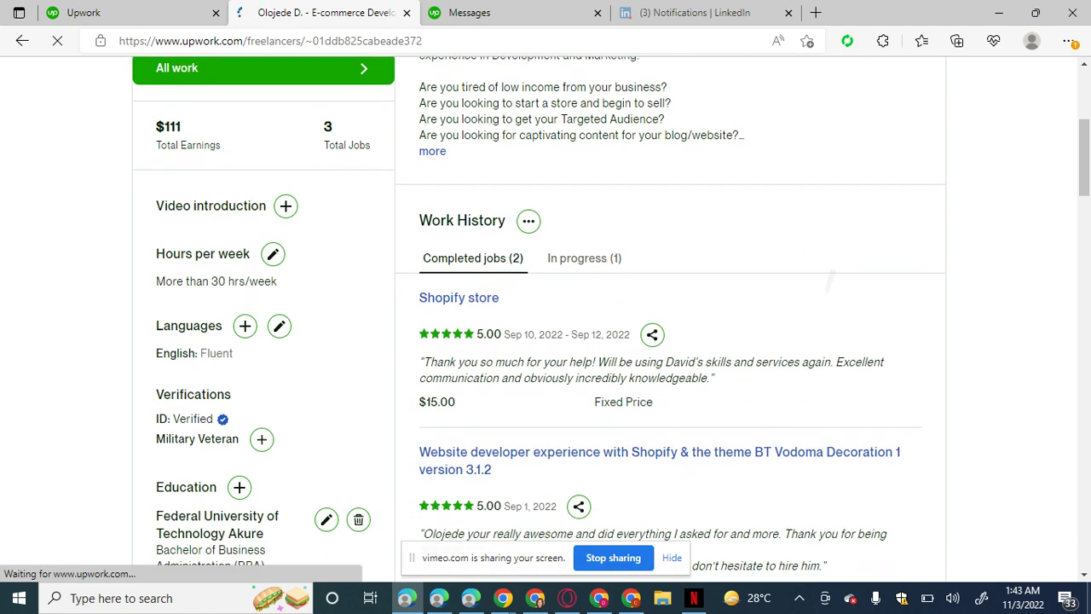
{"action": "left_click", "coordinate": [584, 253]}
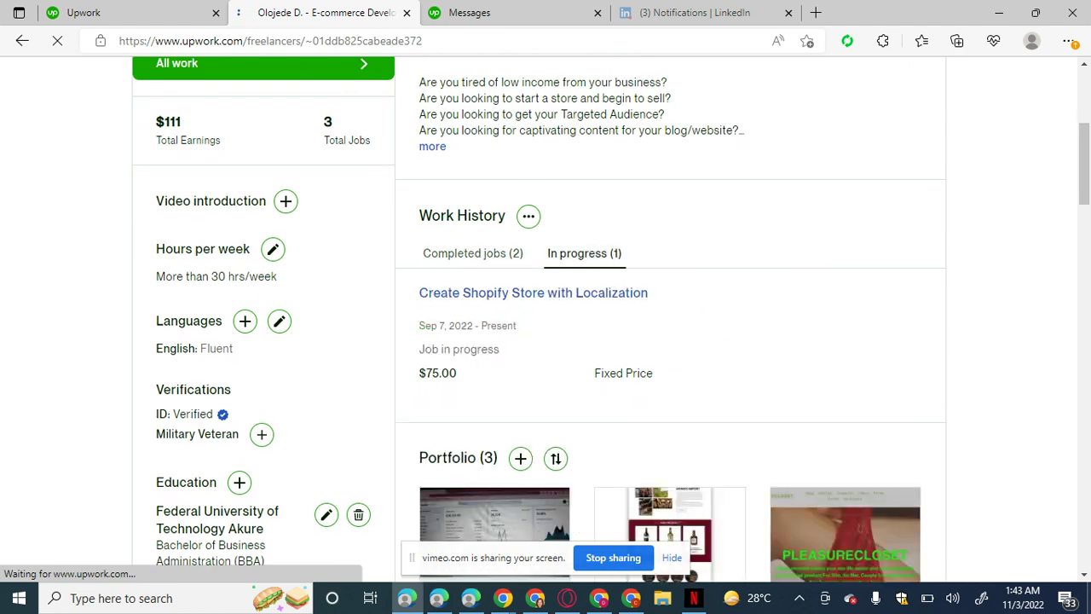
Scroll through the profile reviewing the in-progress Shopify store job and other sections
{"action": "scroll", "coordinate": [545, 319], "scroll_direction": "down", "scroll_amount": 2}
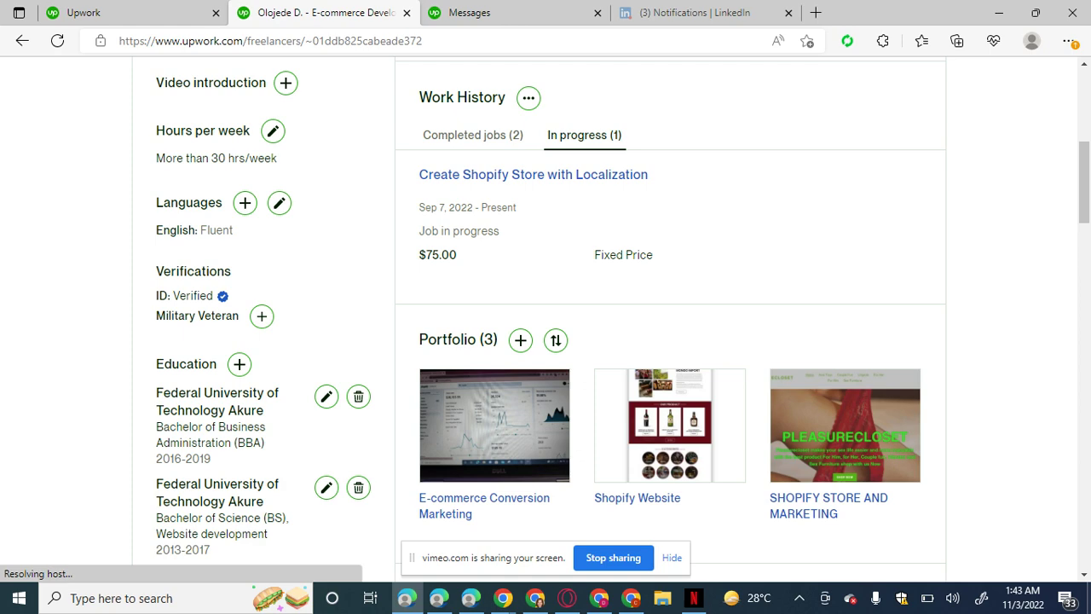
{"action": "scroll", "coordinate": [546, 319], "scroll_direction": "down", "scroll_amount": 1}
{"action": "scroll", "coordinate": [546, 320], "scroll_direction": "up", "scroll_amount": 4}
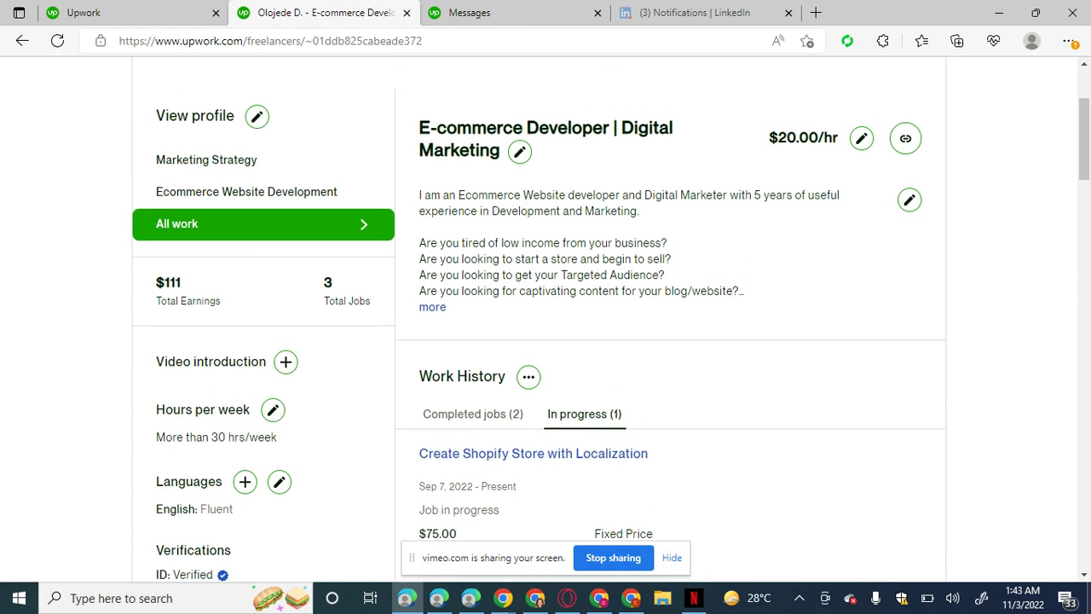
{"action": "scroll", "coordinate": [545, 320], "scroll_direction": "up", "scroll_amount": 1}
{"action": "scroll", "coordinate": [545, 319], "scroll_direction": "down", "scroll_amount": 6}
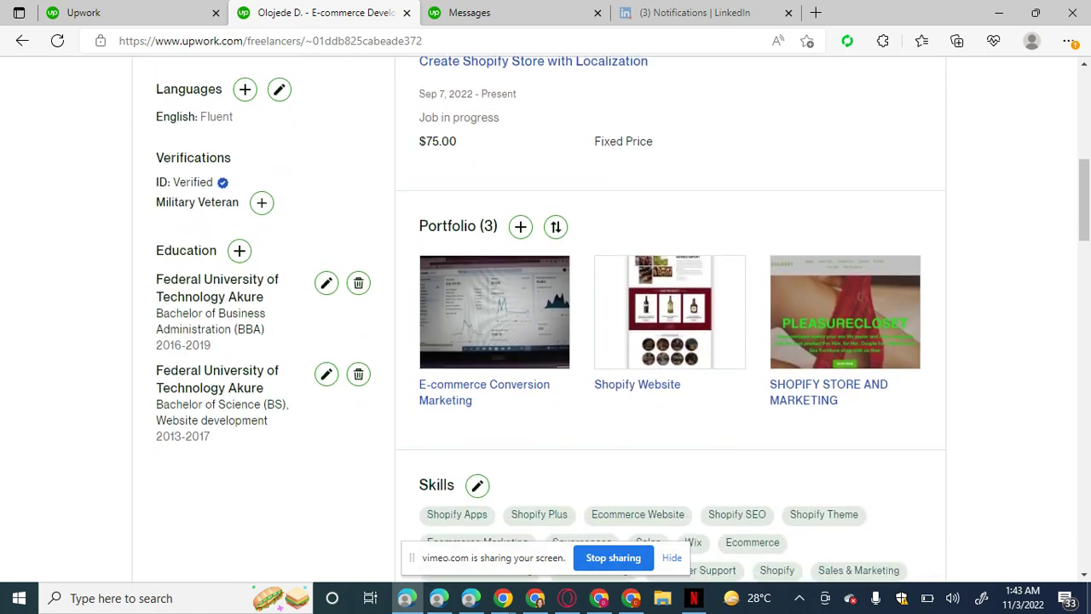
{"action": "scroll", "coordinate": [545, 319], "scroll_direction": "down", "scroll_amount": 7}
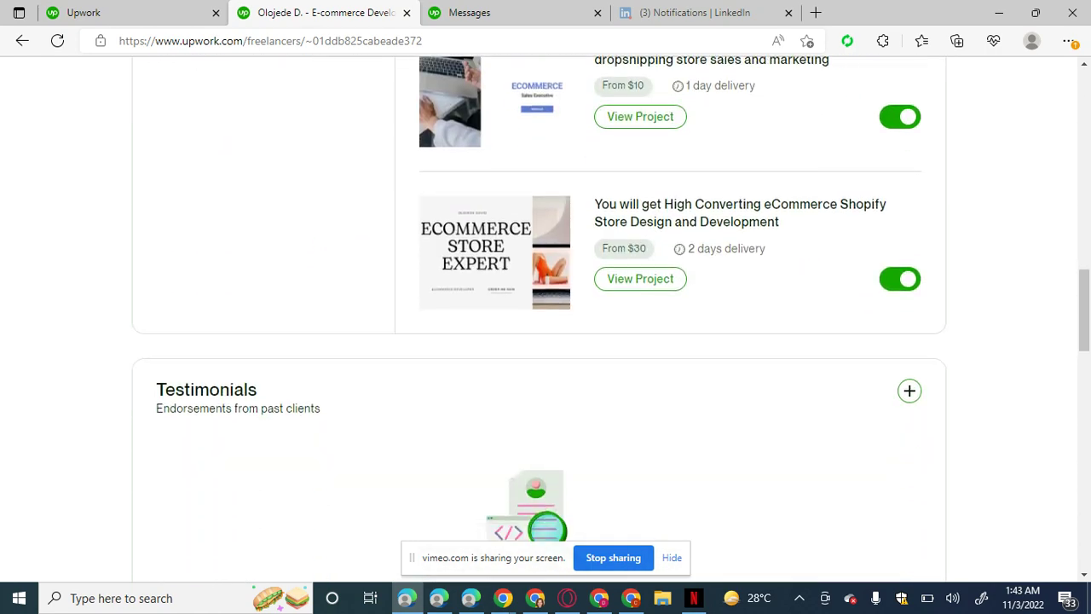
{"action": "scroll", "coordinate": [545, 320], "scroll_direction": "up", "scroll_amount": 9}
{"action": "scroll", "coordinate": [546, 319], "scroll_direction": "down", "scroll_amount": 1}
{"action": "scroll", "coordinate": [546, 320], "scroll_direction": "up", "scroll_amount": 5}
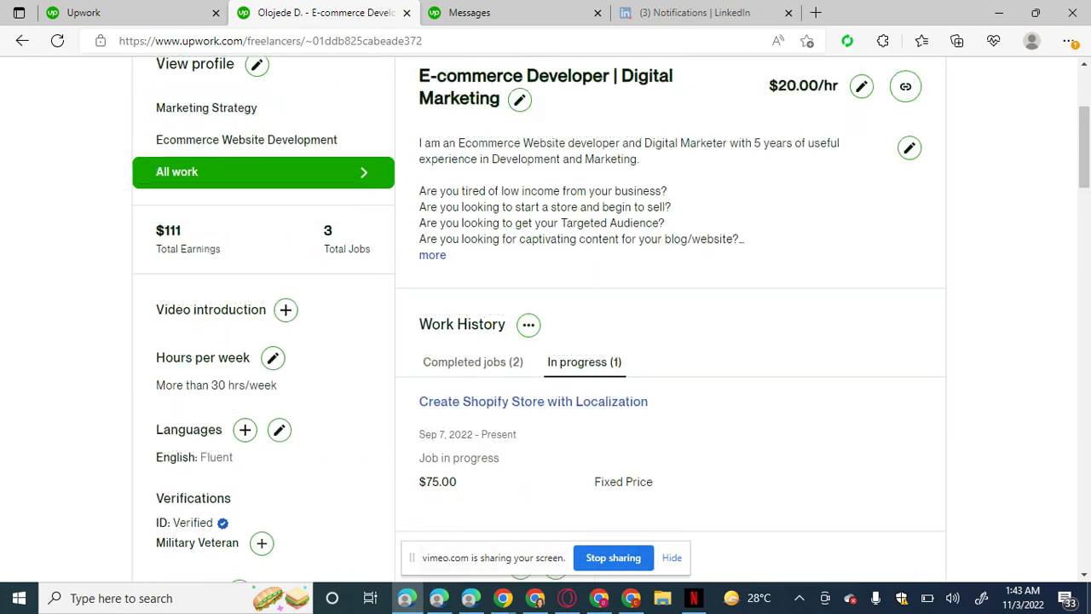
{"action": "scroll", "coordinate": [545, 320], "scroll_direction": "down", "scroll_amount": 1}
{"action": "scroll", "coordinate": [546, 319], "scroll_direction": "down", "scroll_amount": 3}
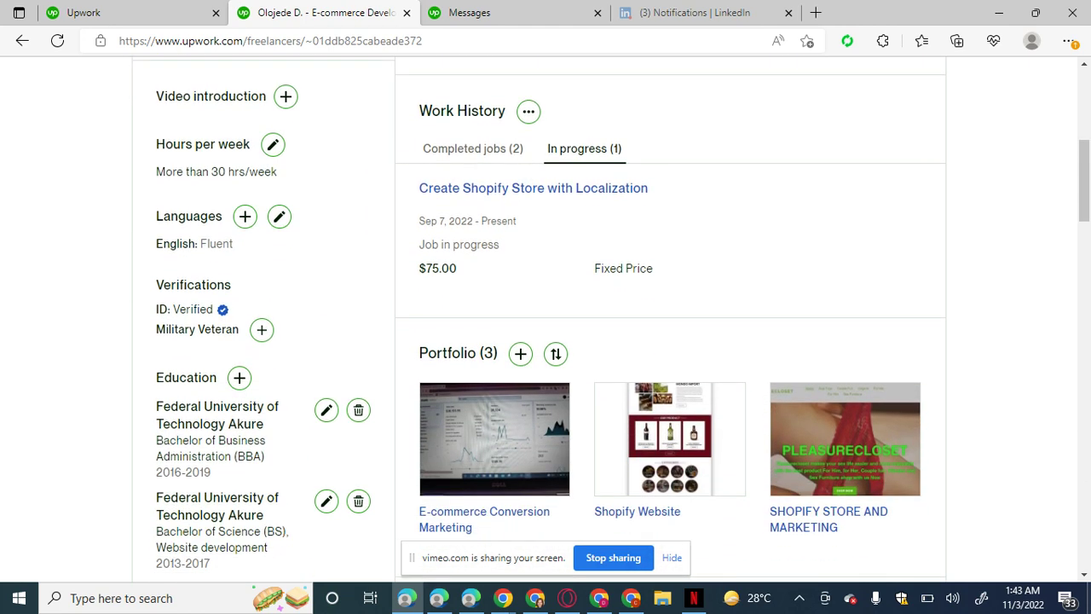
Toggle Work History to Completed jobs and back to In progress, then scroll the profile
{"action": "left_click", "coordinate": [472, 78]}
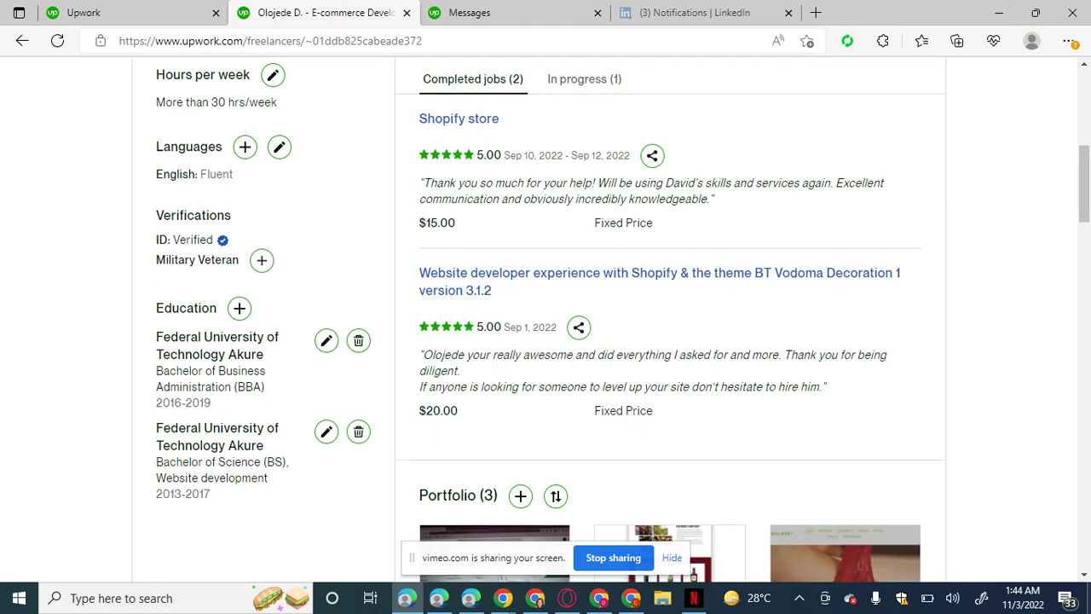
{"action": "left_click", "coordinate": [584, 79]}
{"action": "scroll", "coordinate": [545, 320], "scroll_direction": "down", "scroll_amount": 8}
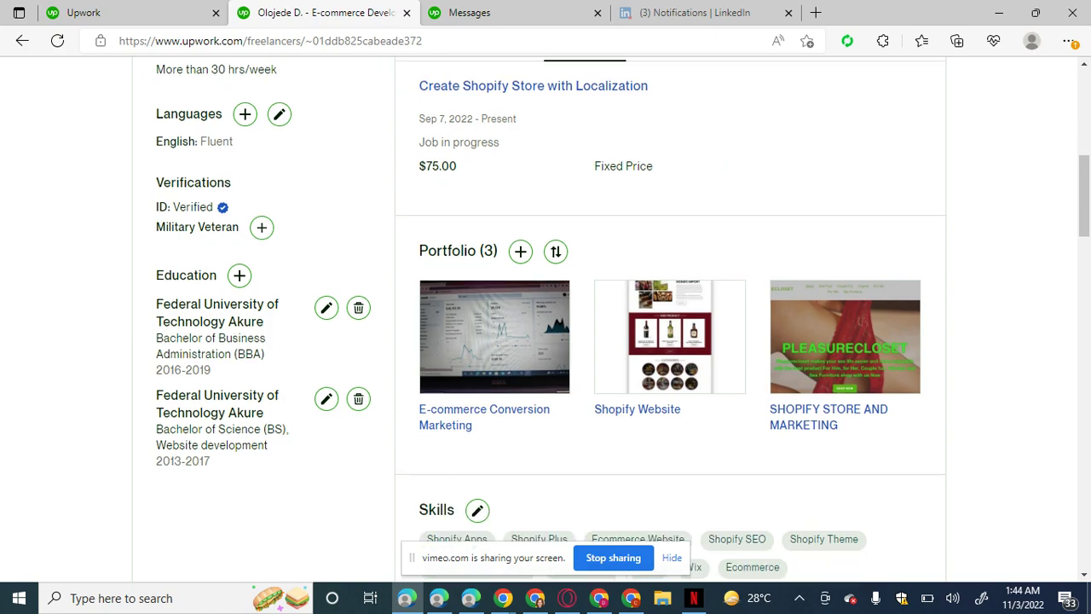
{"action": "scroll", "coordinate": [545, 320], "scroll_direction": "down", "scroll_amount": 1}
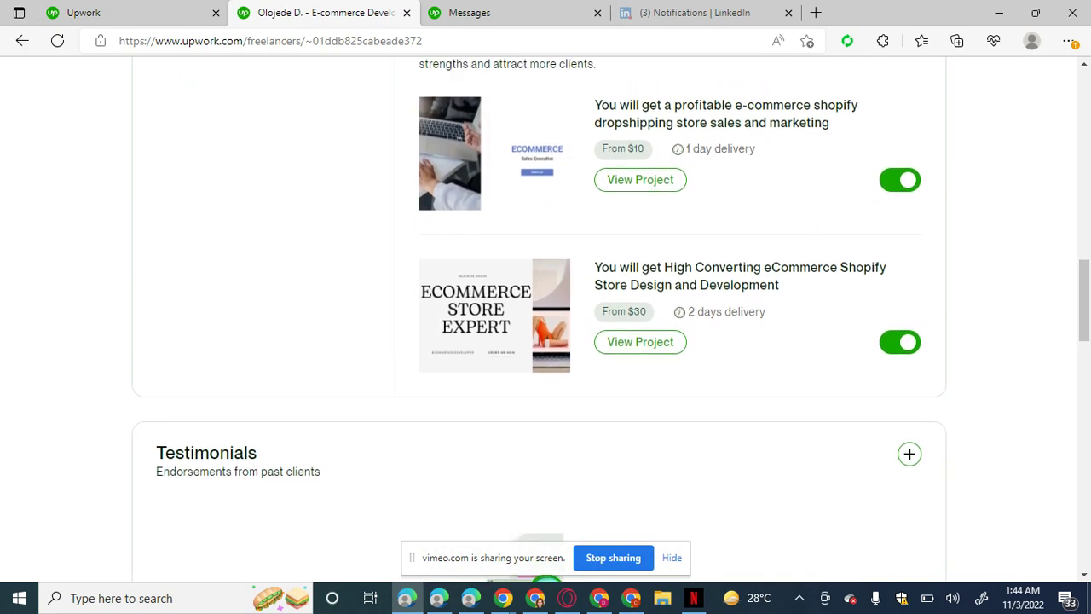
{"action": "scroll", "coordinate": [810, 421], "scroll_direction": "up", "scroll_amount": 15}
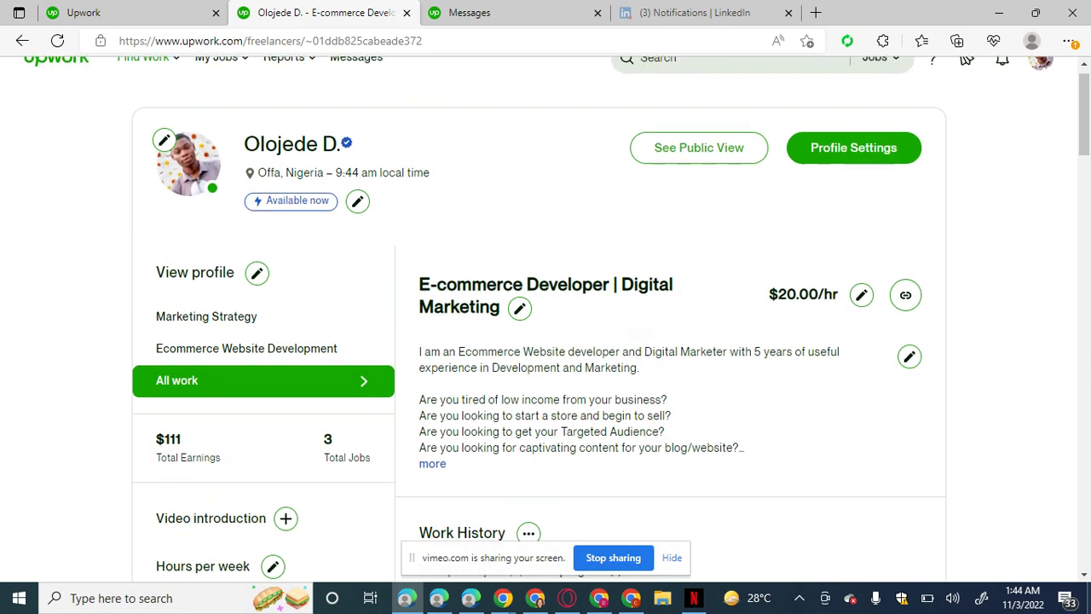
{"action": "scroll", "coordinate": [610, 320], "scroll_direction": "down", "scroll_amount": 1}
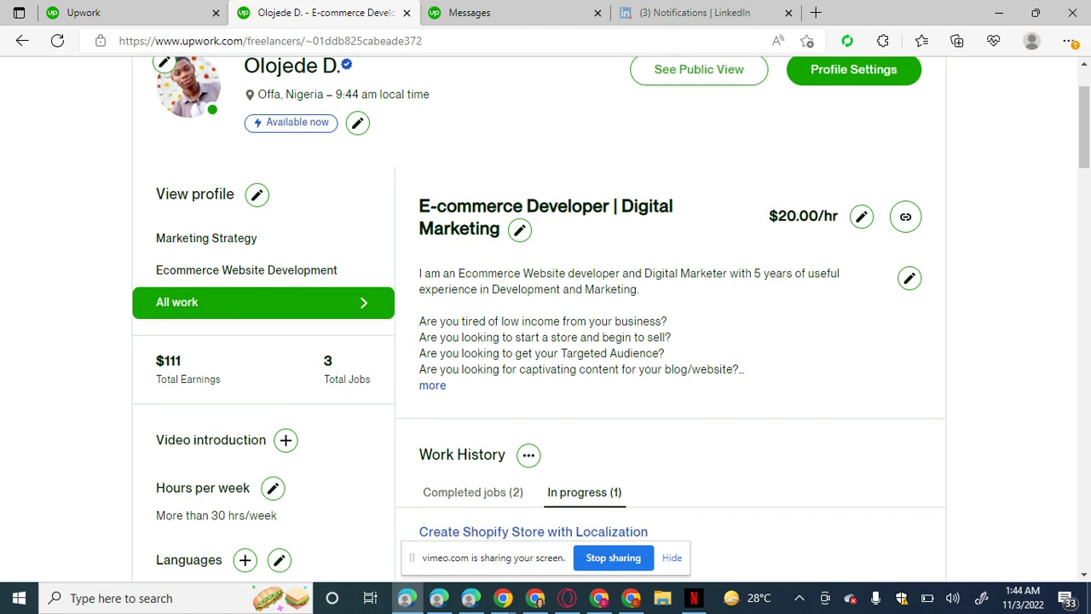
{"action": "scroll", "coordinate": [610, 320], "scroll_direction": "down", "scroll_amount": 1}
{"action": "scroll", "coordinate": [610, 320], "scroll_direction": "up", "scroll_amount": 3}
{"action": "scroll", "coordinate": [610, 319], "scroll_direction": "down", "scroll_amount": 1}
{"action": "scroll", "coordinate": [610, 320], "scroll_direction": "up", "scroll_amount": 1}
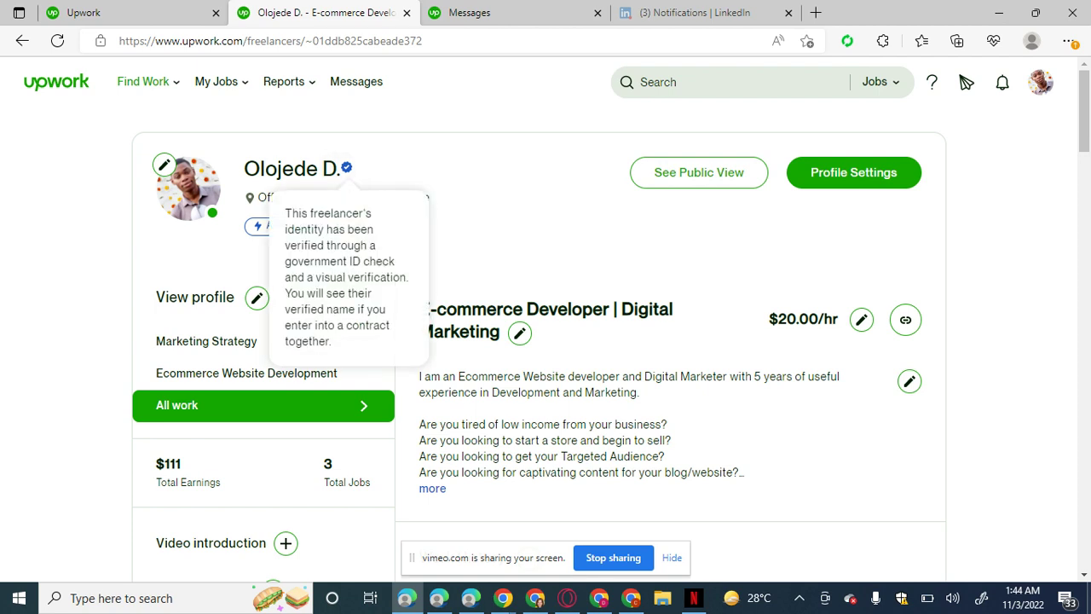
{"action": "scroll", "coordinate": [545, 319], "scroll_direction": "down", "scroll_amount": 20}
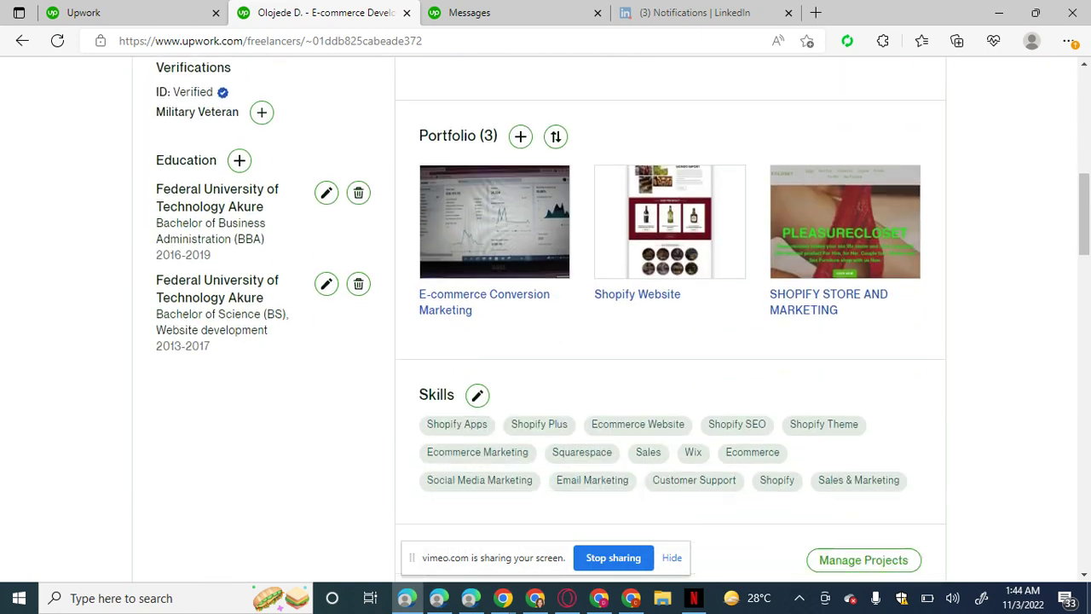
{"action": "scroll", "coordinate": [546, 319], "scroll_direction": "up", "scroll_amount": 20}
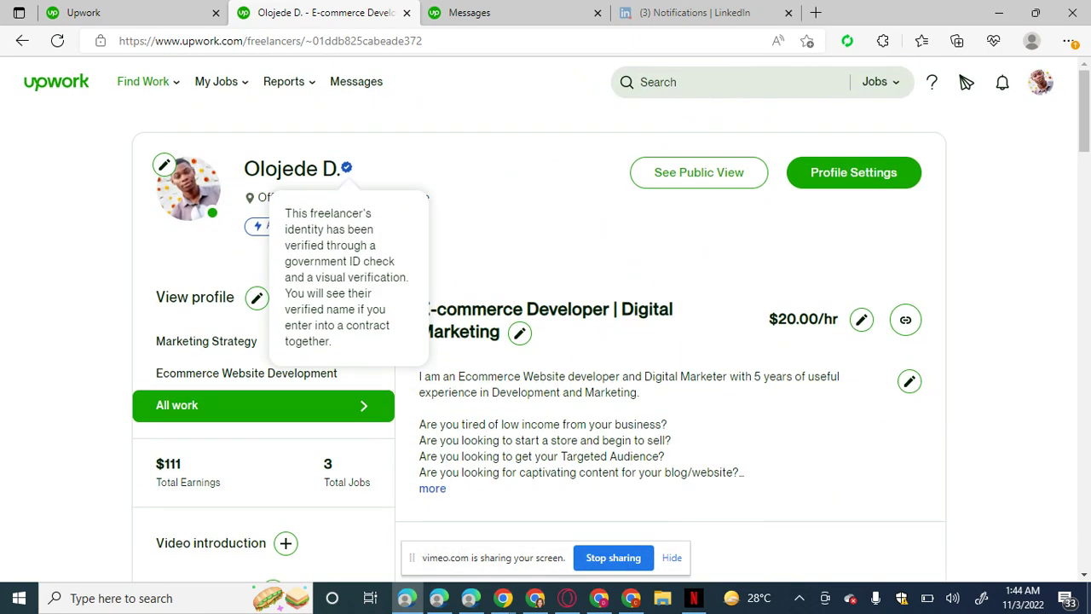
{"action": "scroll", "coordinate": [546, 320], "scroll_direction": "down", "scroll_amount": 1}
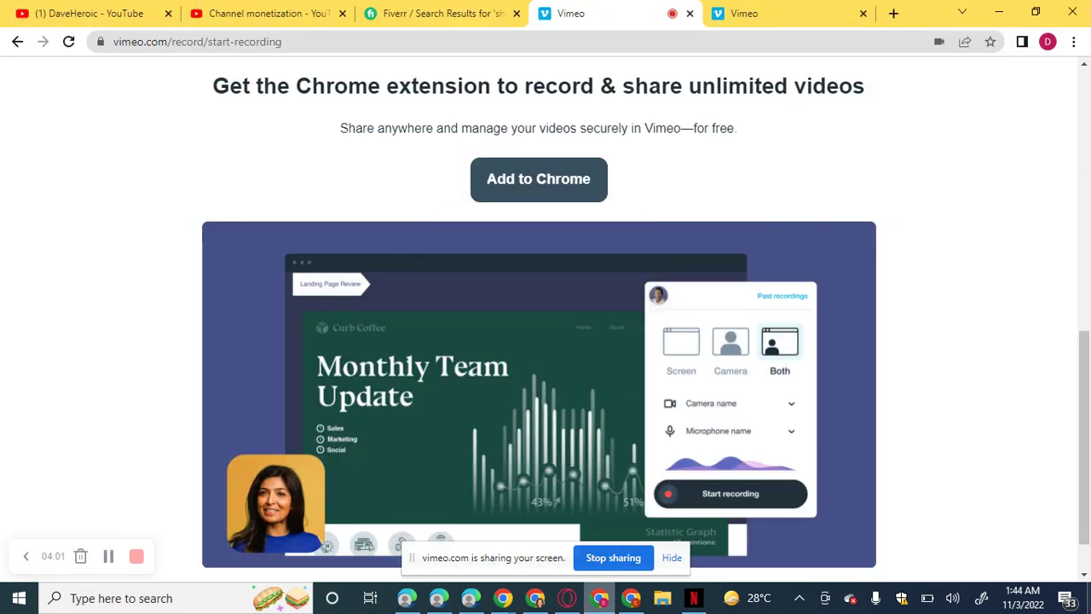
From the Fiverr tab, open a new tab and load Upwork's Find Work best matches
{"action": "key", "text": "ctrl+shift+Tab"}
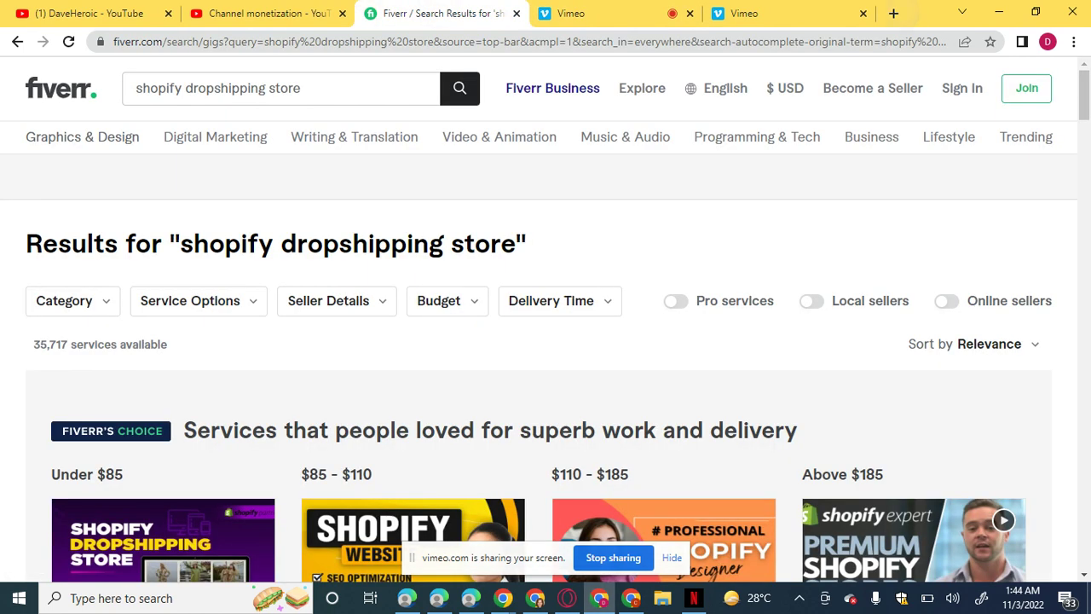
{"action": "key", "text": "ctrl+t"}
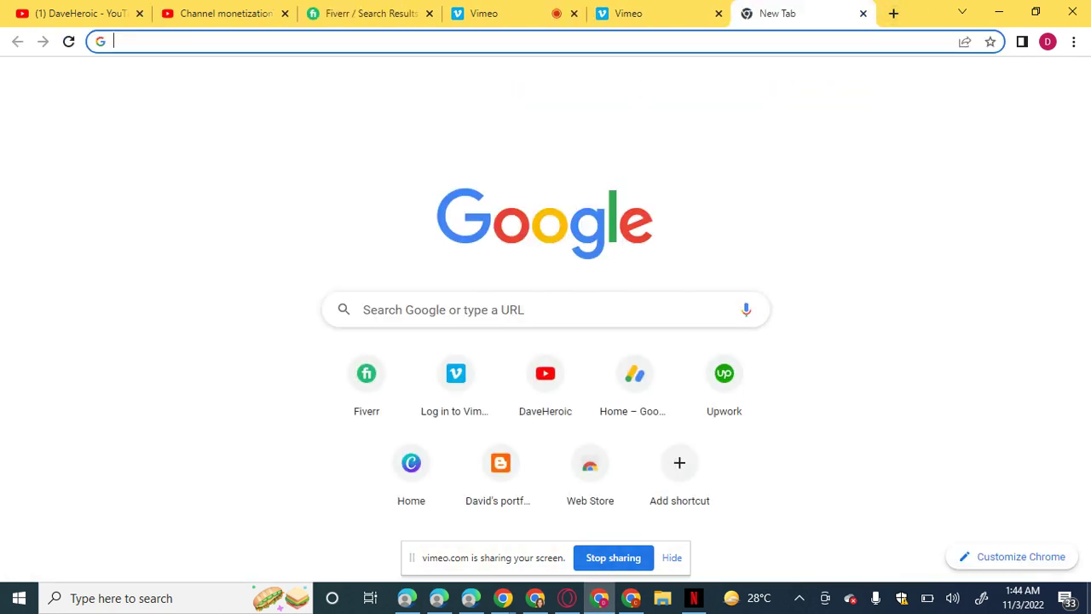
{"action": "left_click", "coordinate": [724, 379]}
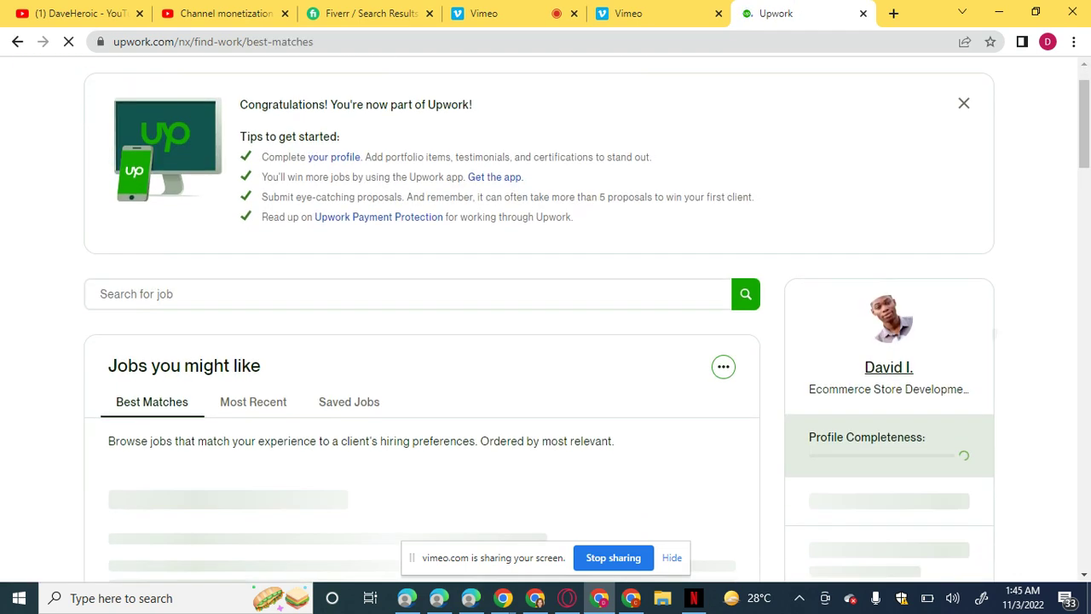
Scroll the Find Work page down to the 40% Profile Completeness panel
{"action": "scroll", "coordinate": [545, 315], "scroll_direction": "down", "scroll_amount": 2}
{"action": "scroll", "coordinate": [546, 315], "scroll_direction": "down", "scroll_amount": 1}
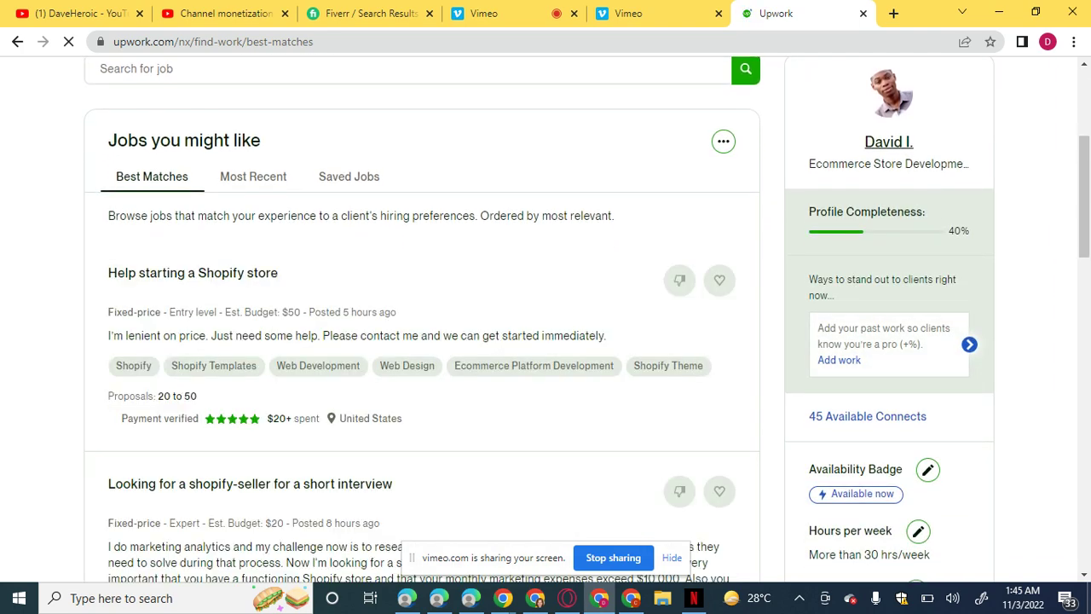
{"action": "scroll", "coordinate": [545, 315], "scroll_direction": "down", "scroll_amount": 2}
{"action": "scroll", "coordinate": [545, 315], "scroll_direction": "down", "scroll_amount": 2}
{"action": "scroll", "coordinate": [545, 315], "scroll_direction": "up", "scroll_amount": 7}
{"action": "scroll", "coordinate": [545, 315], "scroll_direction": "down", "scroll_amount": 2}
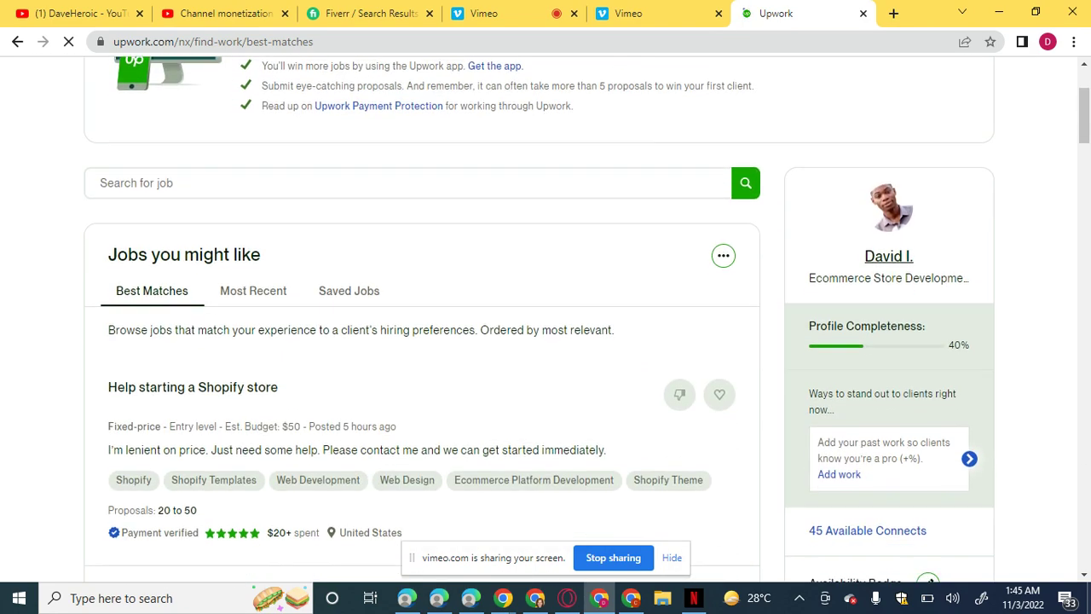
{"action": "scroll", "coordinate": [546, 316], "scroll_direction": "down", "scroll_amount": 1}
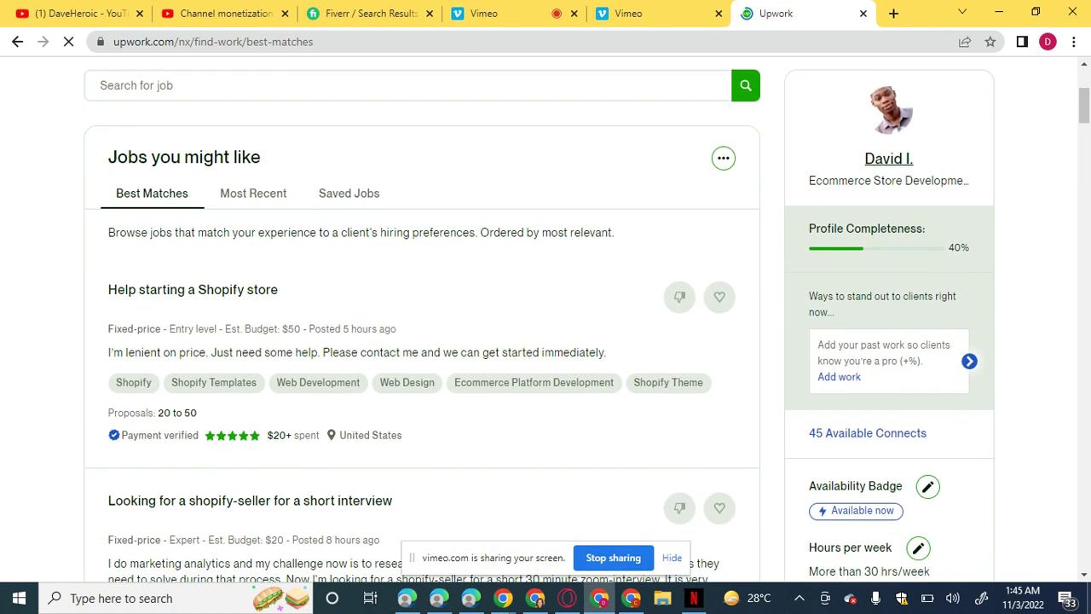
Open the Complete your profile checklist and scroll through the missing items
{"action": "left_click", "coordinate": [866, 229]}
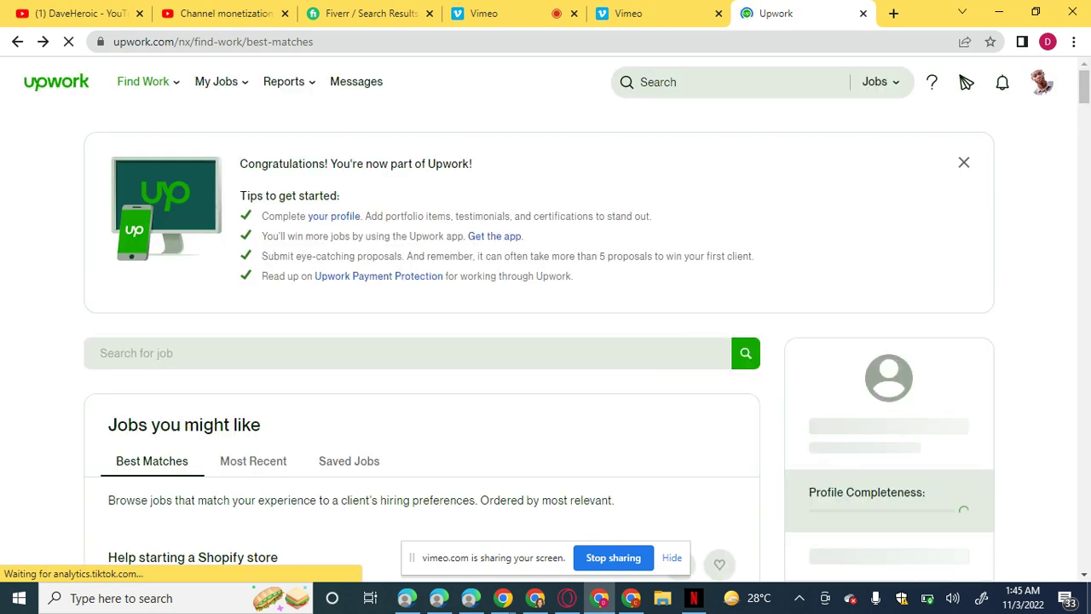
{"action": "scroll", "coordinate": [546, 324], "scroll_direction": "down", "scroll_amount": 2}
{"action": "scroll", "coordinate": [540, 320], "scroll_direction": "down", "scroll_amount": 3}
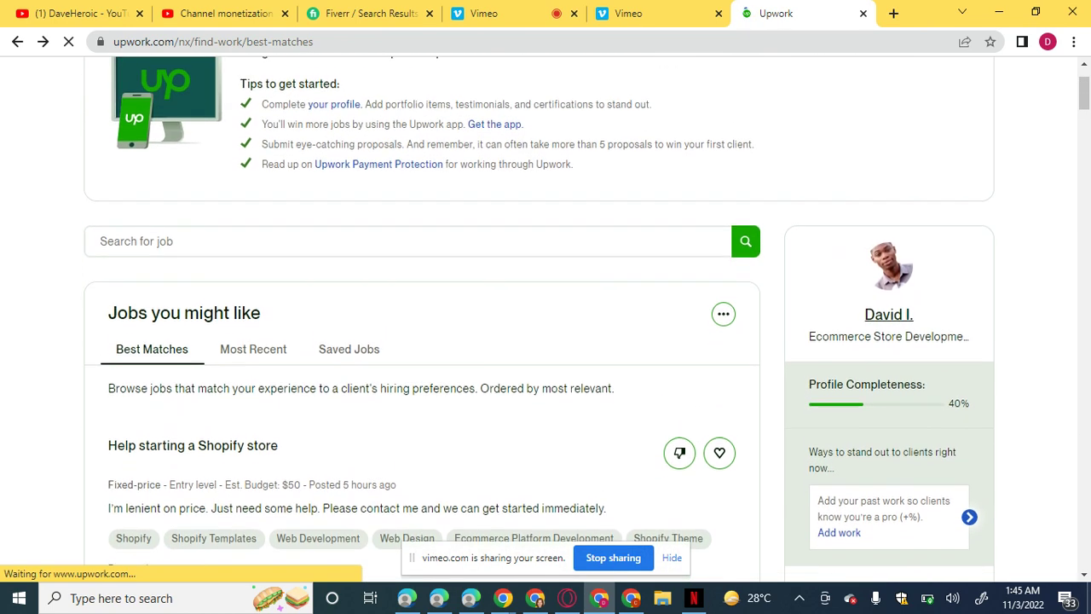
{"action": "scroll", "coordinate": [545, 315], "scroll_direction": "down", "scroll_amount": 3}
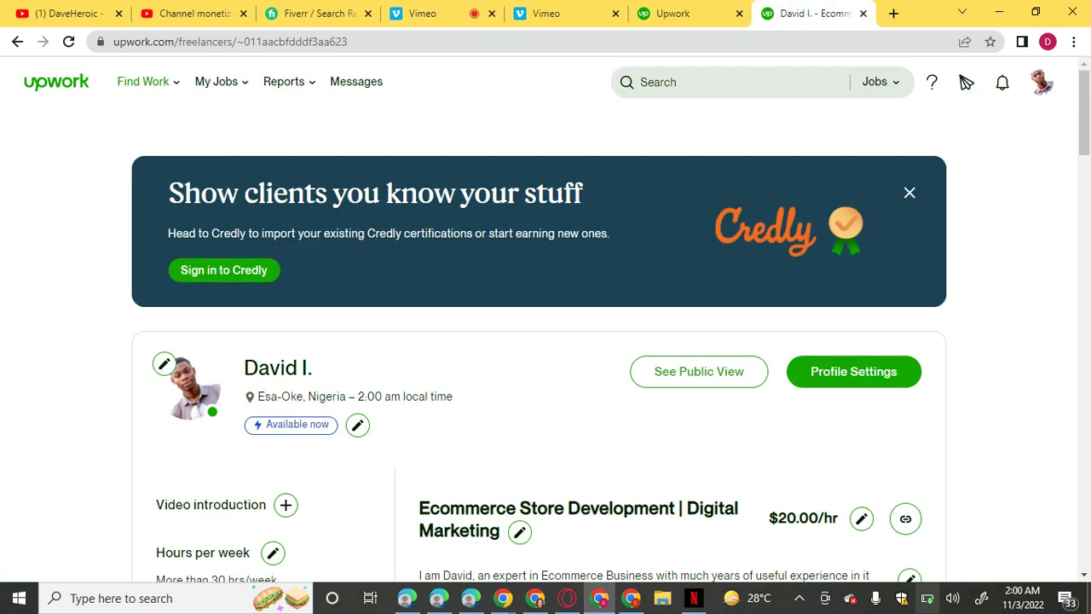
Back on the job feed, confirm 100% Profile Completeness with 44 Connects, then switch to the profile tab
{"action": "key", "text": "ctrl+shift+Tab"}
{"action": "scroll", "coordinate": [545, 341], "scroll_direction": "down", "scroll_amount": 2}
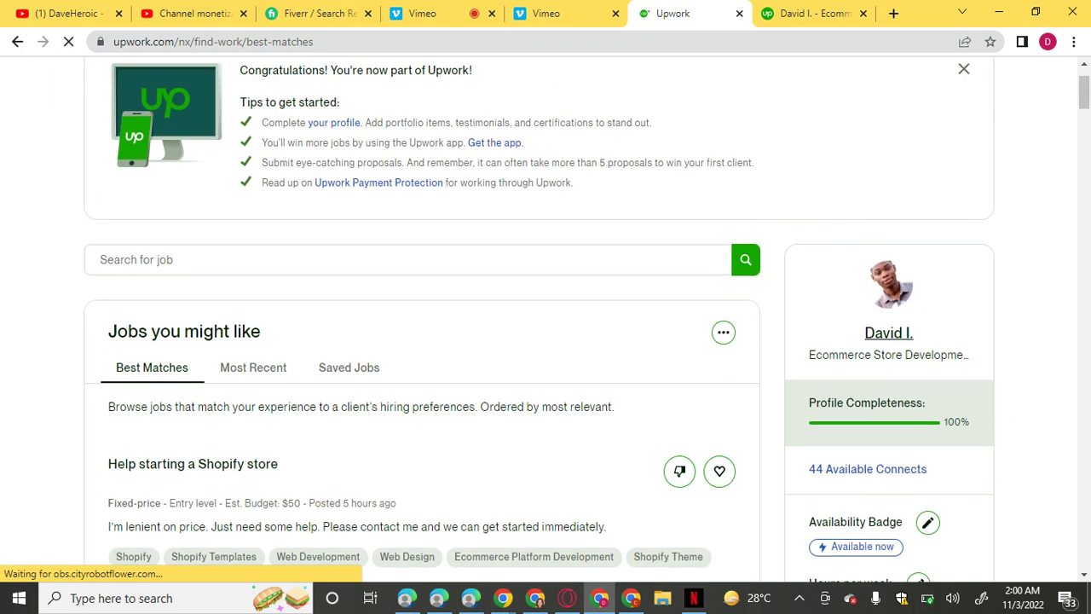
{"action": "scroll", "coordinate": [545, 341], "scroll_direction": "down", "scroll_amount": 2}
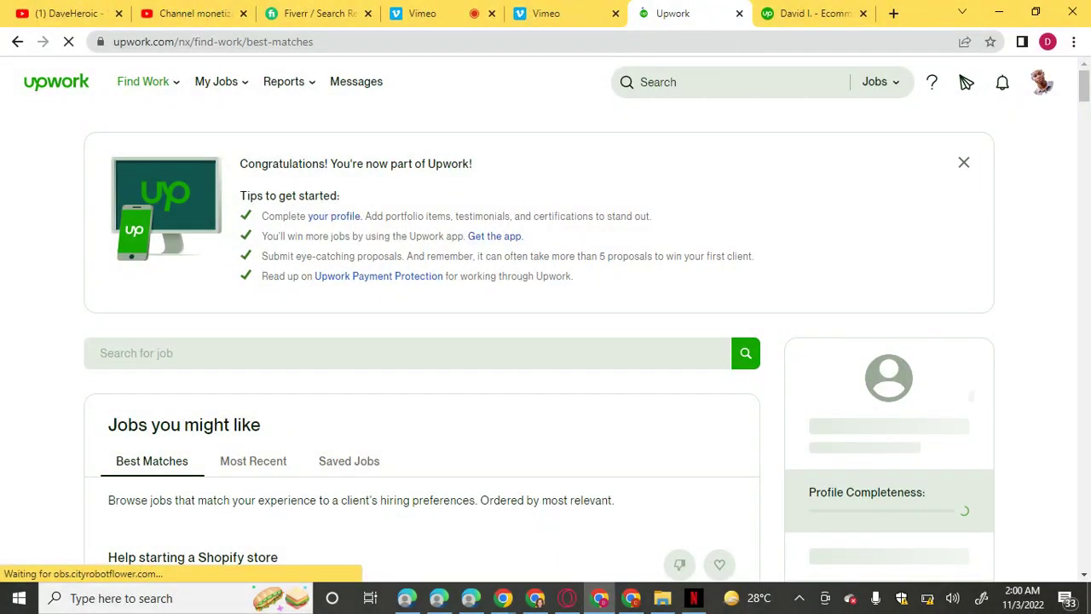
{"action": "scroll", "coordinate": [545, 340], "scroll_direction": "down", "scroll_amount": 3}
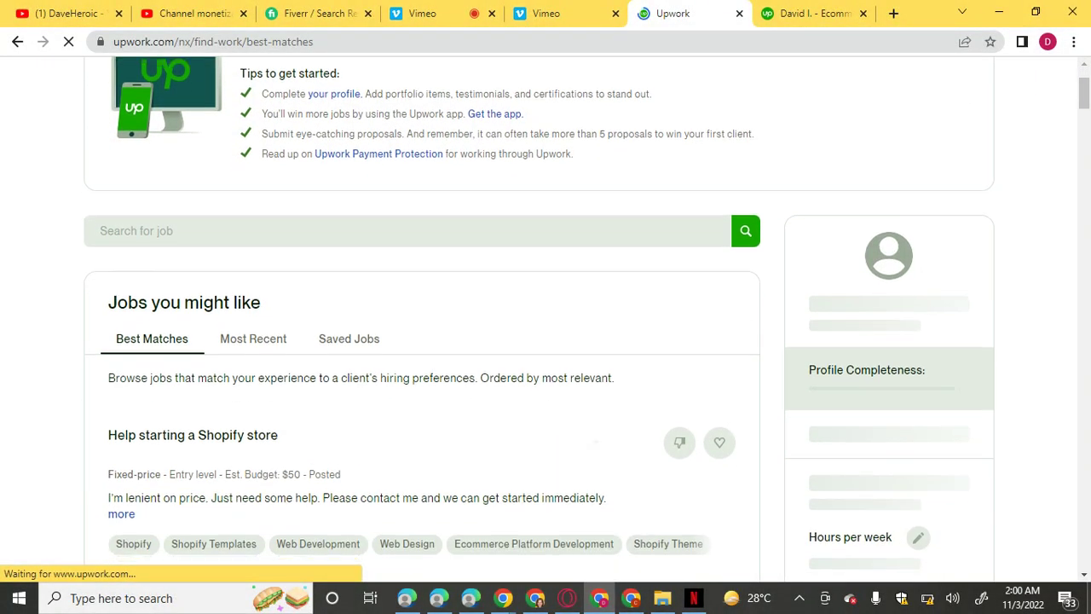
{"action": "scroll", "coordinate": [546, 341], "scroll_direction": "down", "scroll_amount": 2}
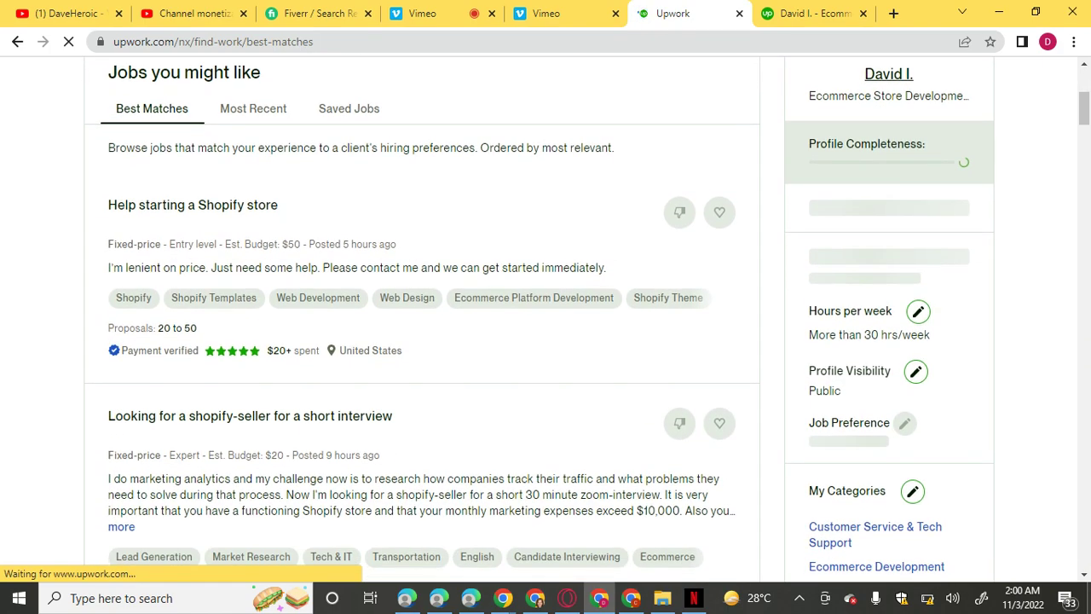
{"action": "scroll", "coordinate": [546, 341], "scroll_direction": "down", "scroll_amount": 4}
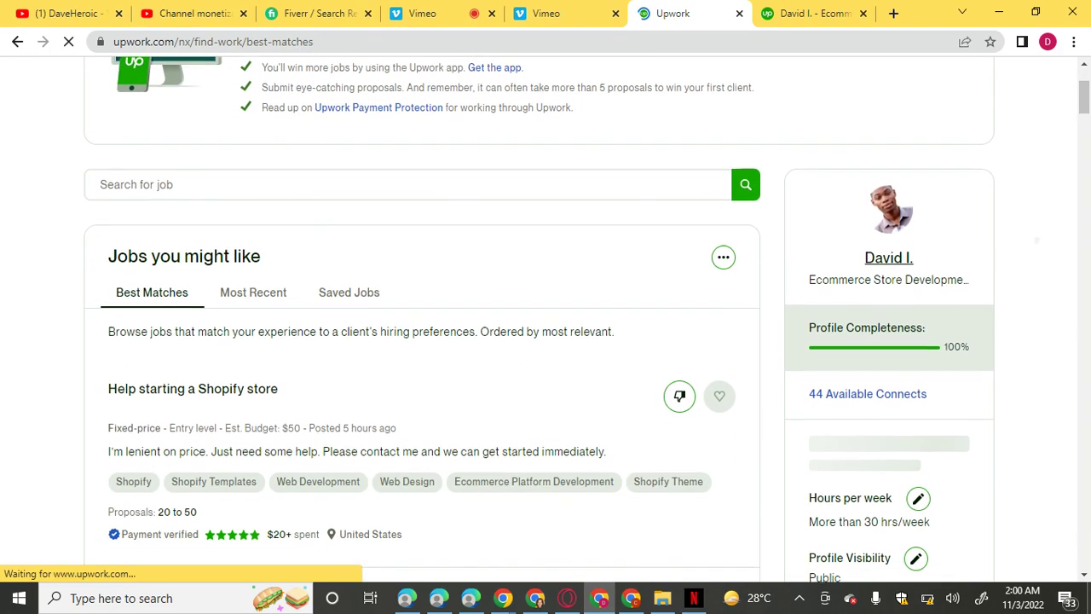
{"action": "scroll", "coordinate": [545, 341], "scroll_direction": "down", "scroll_amount": 6}
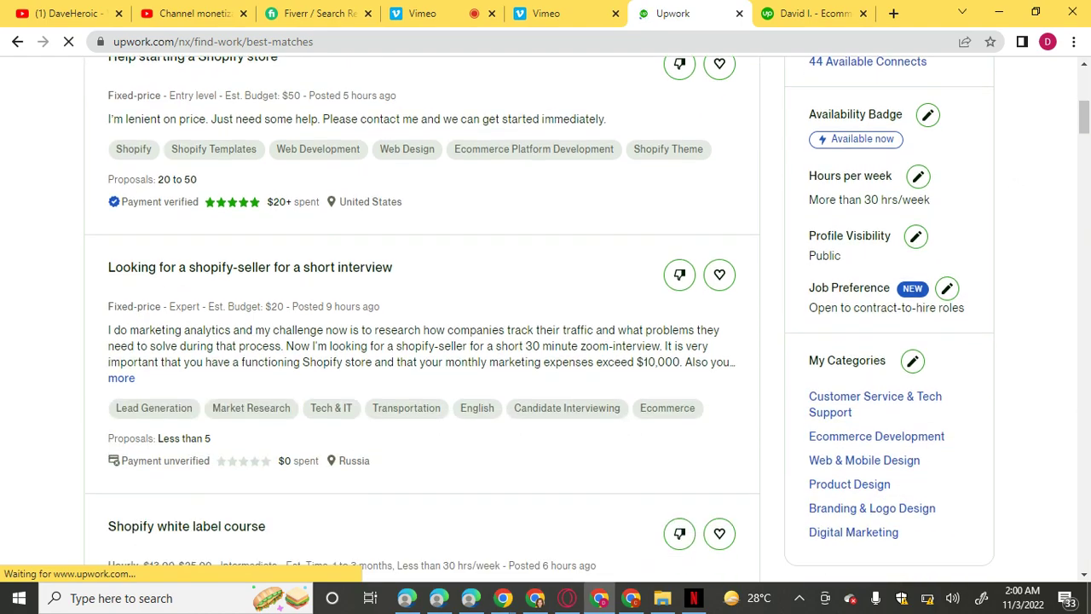
{"action": "scroll", "coordinate": [546, 341], "scroll_direction": "down", "scroll_amount": 5}
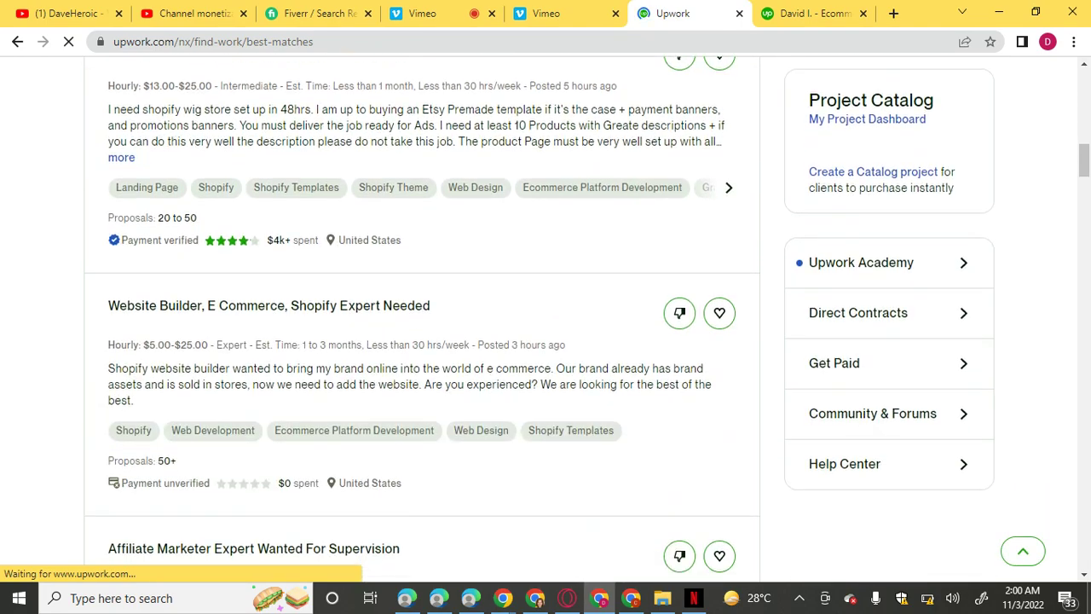
{"action": "key", "text": "ctrl+Tab"}
Scroll through the freelancer profile's title, rate and two portfolio items
{"action": "scroll", "coordinate": [545, 341], "scroll_direction": "down", "scroll_amount": 2}
{"action": "scroll", "coordinate": [545, 341], "scroll_direction": "up", "scroll_amount": 1}
{"action": "scroll", "coordinate": [545, 340], "scroll_direction": "down", "scroll_amount": 3}
{"action": "scroll", "coordinate": [546, 341], "scroll_direction": "down", "scroll_amount": 2}
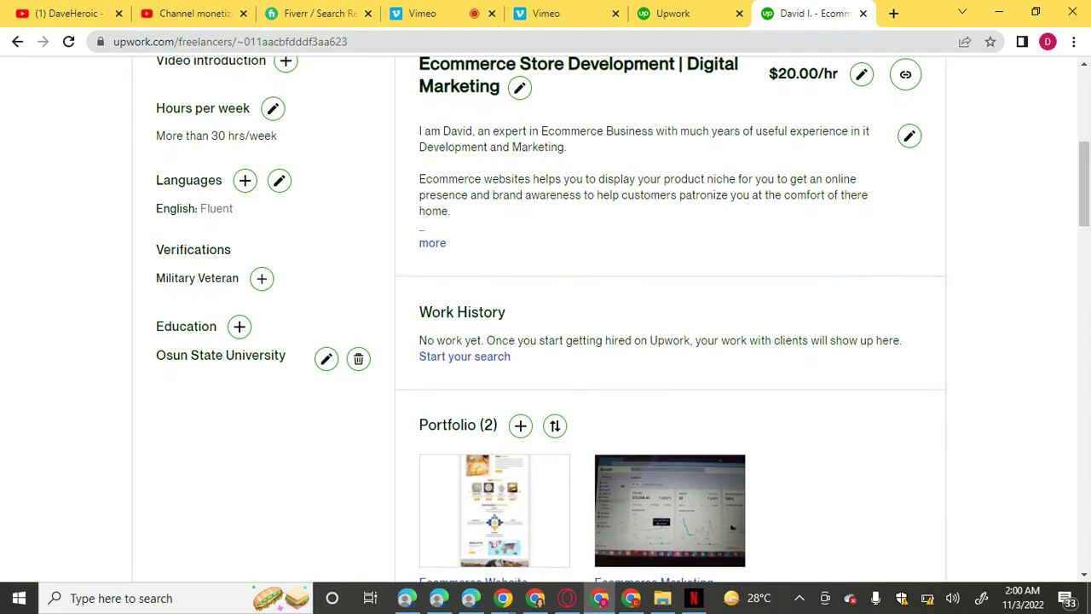
{"action": "scroll", "coordinate": [546, 341], "scroll_direction": "up", "scroll_amount": 2}
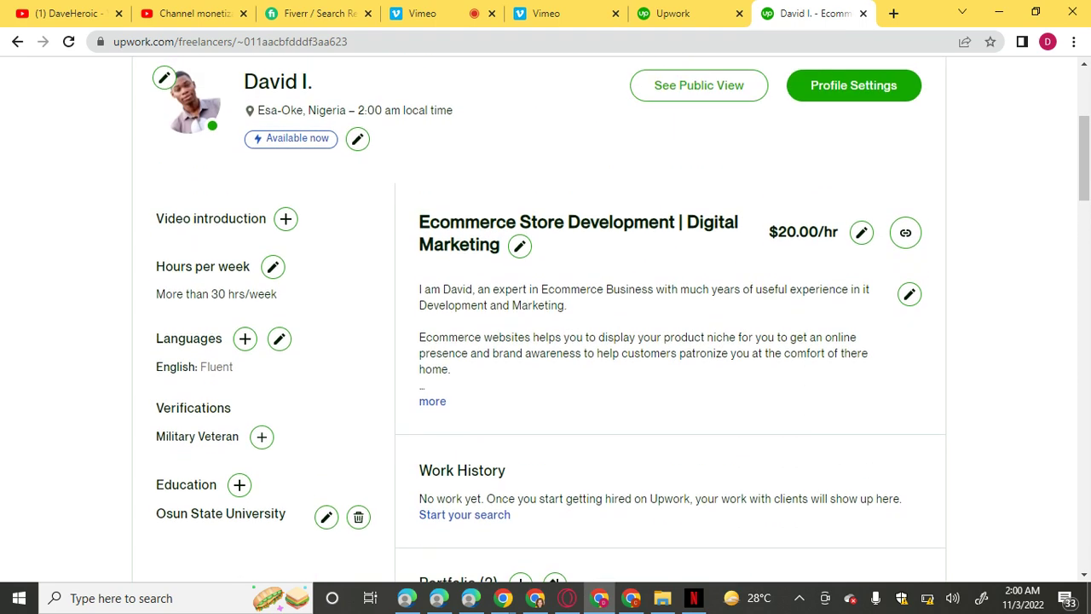
{"action": "scroll", "coordinate": [545, 341], "scroll_direction": "down", "scroll_amount": 4}
{"action": "scroll", "coordinate": [545, 340], "scroll_direction": "up", "scroll_amount": 1}
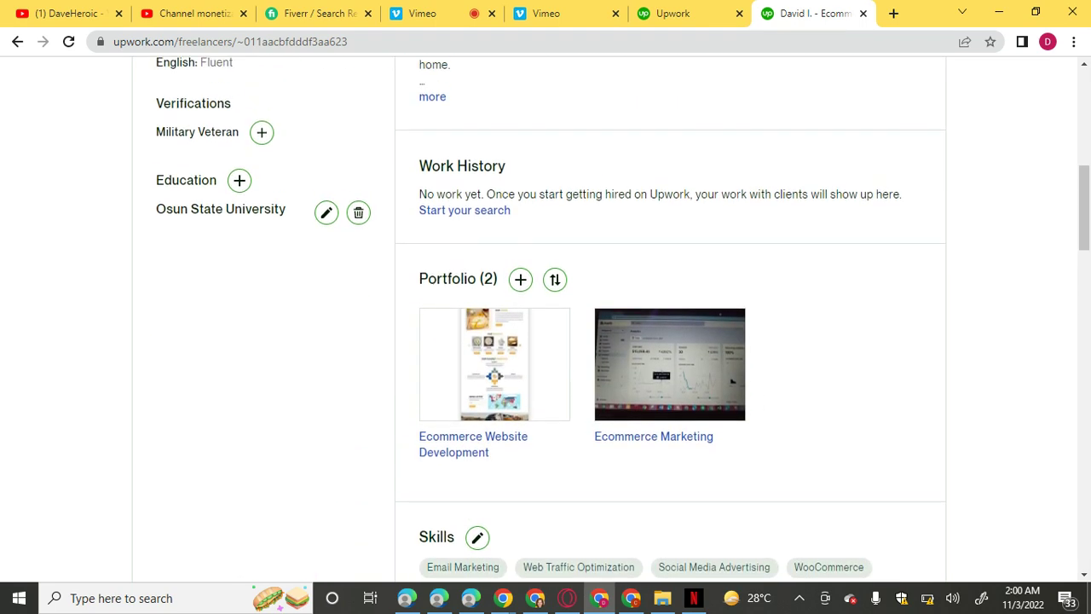
{"action": "scroll", "coordinate": [546, 341], "scroll_direction": "down", "scroll_amount": 1}
{"action": "scroll", "coordinate": [545, 341], "scroll_direction": "down", "scroll_amount": 1}
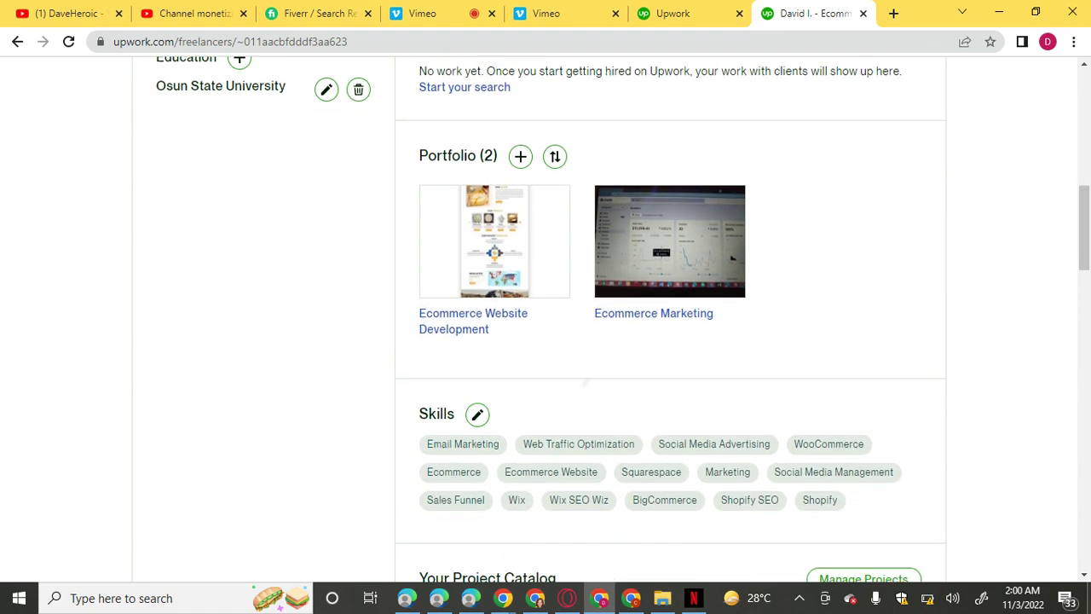
{"action": "scroll", "coordinate": [545, 340], "scroll_direction": "down", "scroll_amount": 4}
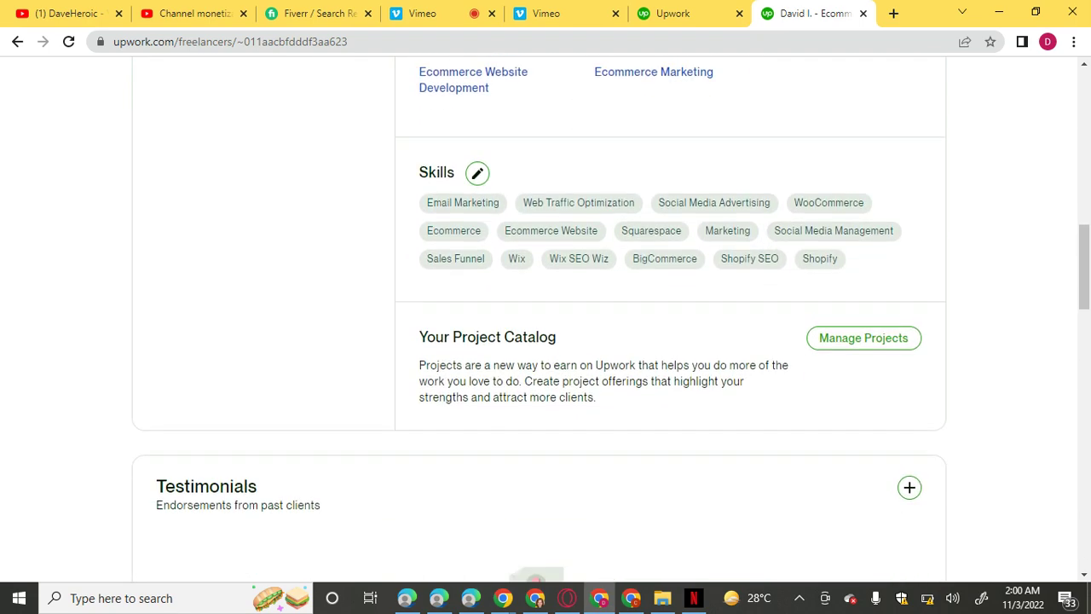
{"action": "scroll", "coordinate": [545, 341], "scroll_direction": "down", "scroll_amount": 6}
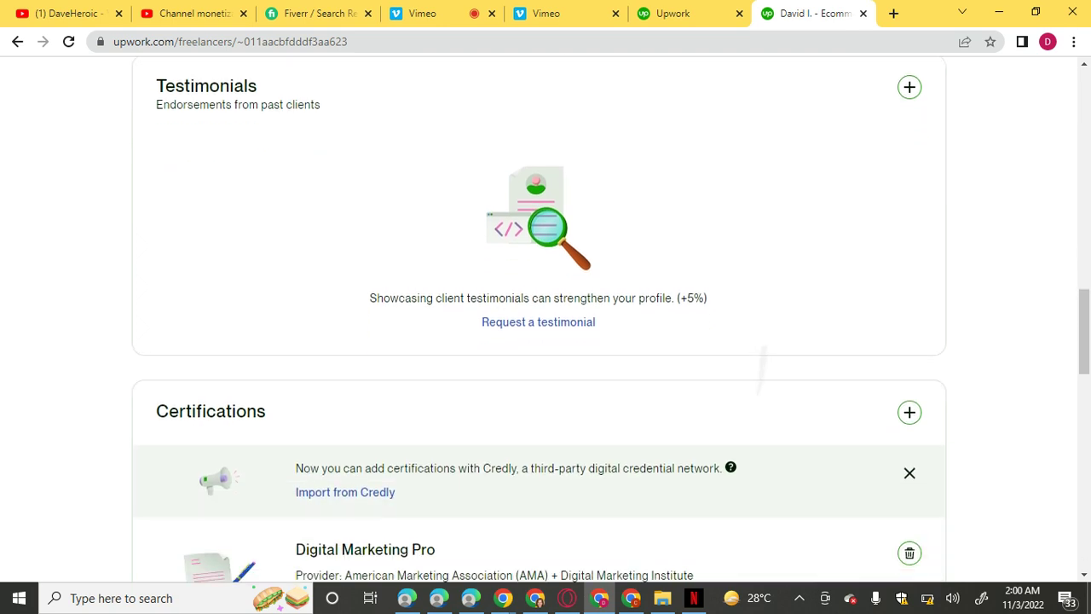
{"action": "scroll", "coordinate": [546, 341], "scroll_direction": "down", "scroll_amount": 2}
{"action": "scroll", "coordinate": [546, 341], "scroll_direction": "down", "scroll_amount": 4}
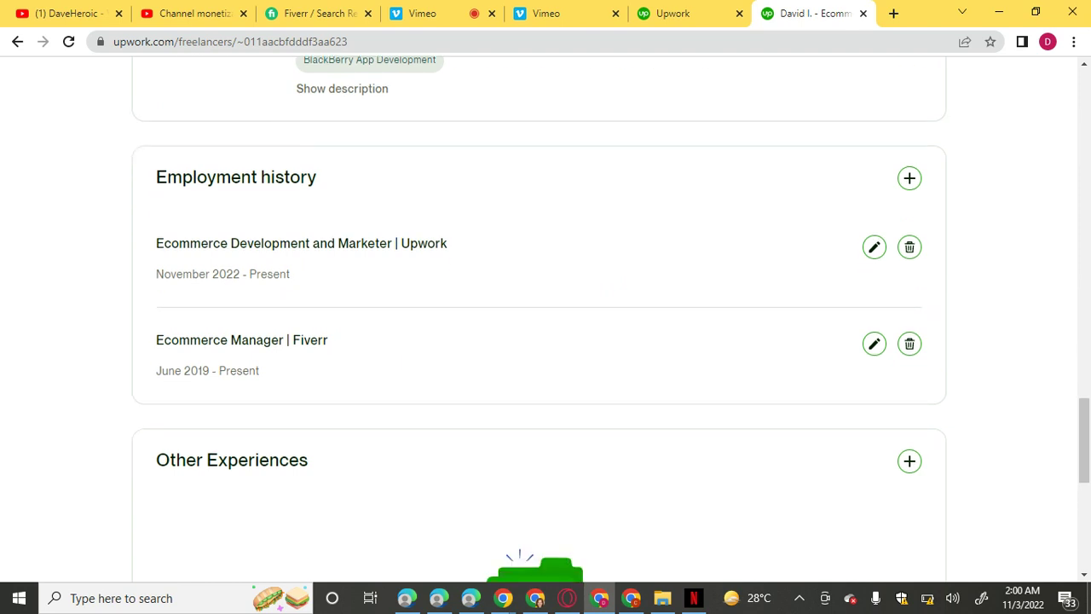
Scroll down to Education, briefly highlighting its heading, then scroll back up
{"action": "scroll", "coordinate": [545, 341], "scroll_direction": "down", "scroll_amount": 1}
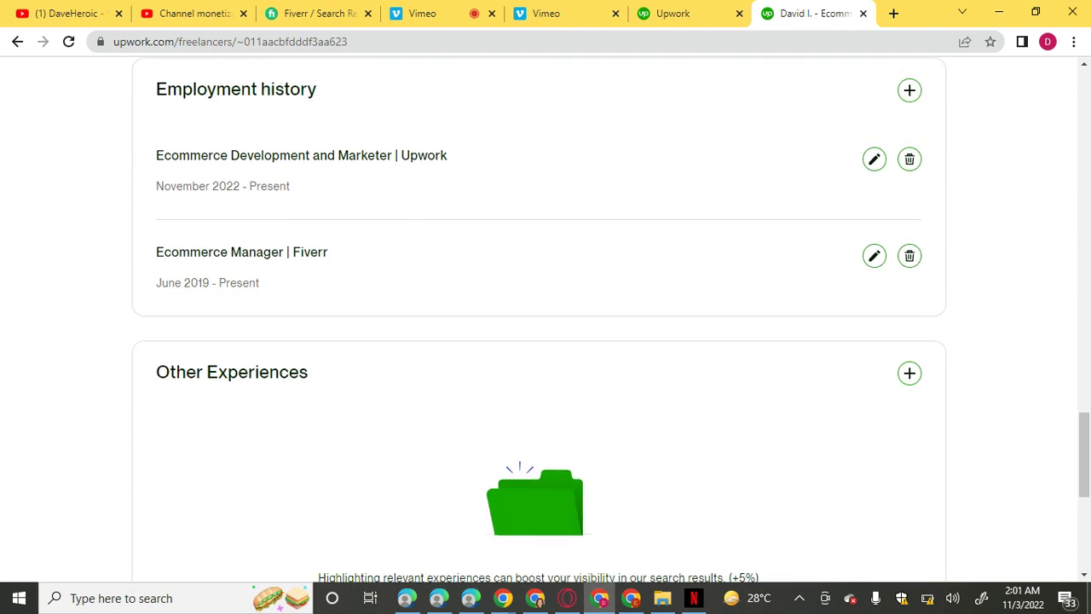
{"action": "scroll", "coordinate": [546, 341], "scroll_direction": "down", "scroll_amount": 2}
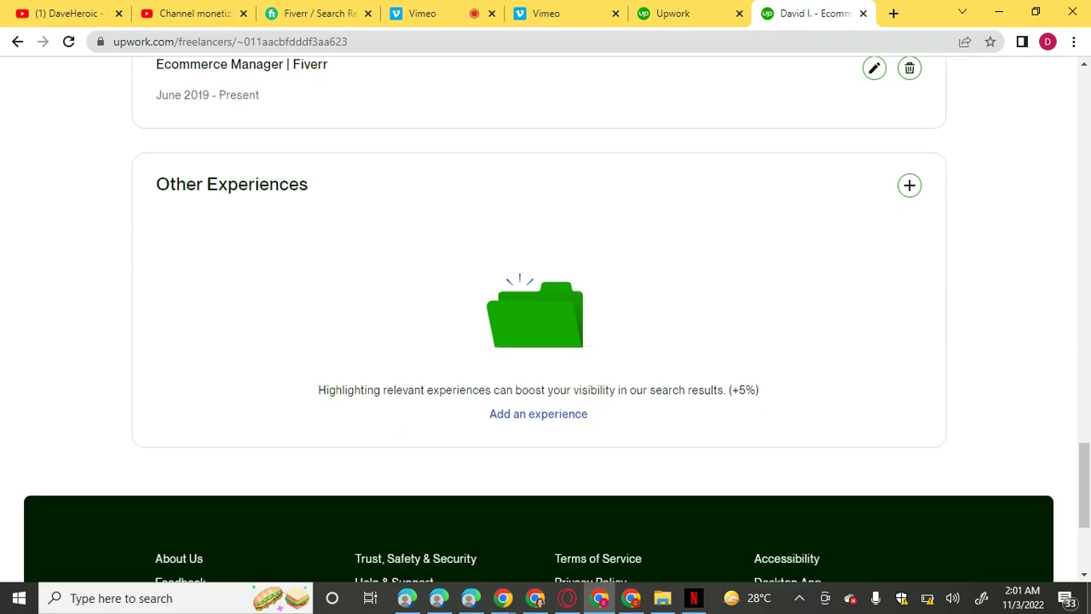
{"action": "scroll", "coordinate": [546, 341], "scroll_direction": "up", "scroll_amount": 6}
{"action": "scroll", "coordinate": [546, 341], "scroll_direction": "up", "scroll_amount": 15}
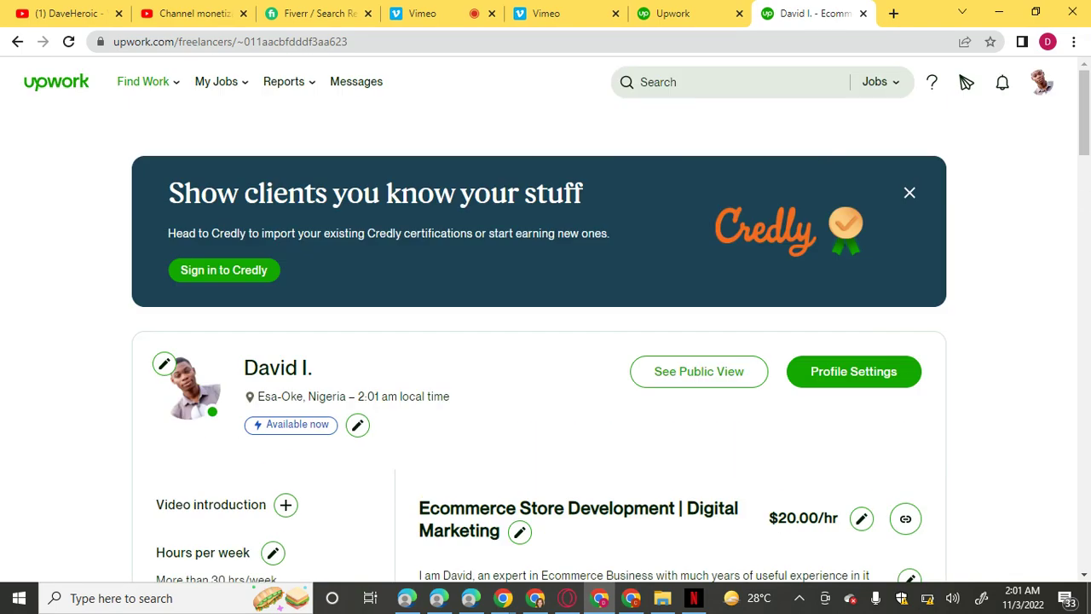
{"action": "scroll", "coordinate": [546, 341], "scroll_direction": "down", "scroll_amount": 4}
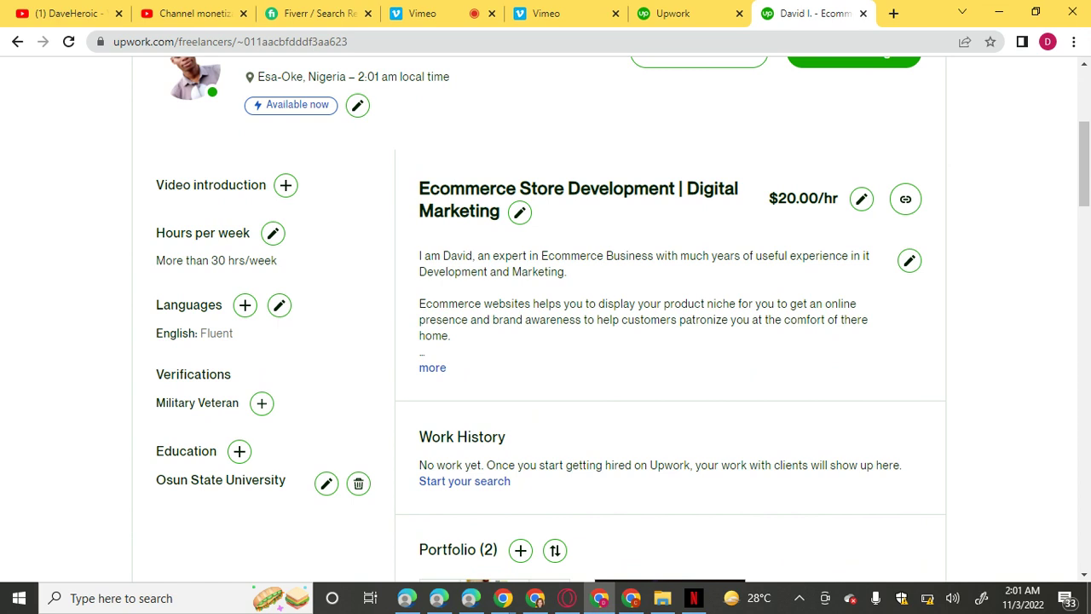
{"action": "scroll", "coordinate": [545, 320], "scroll_direction": "down", "scroll_amount": 1}
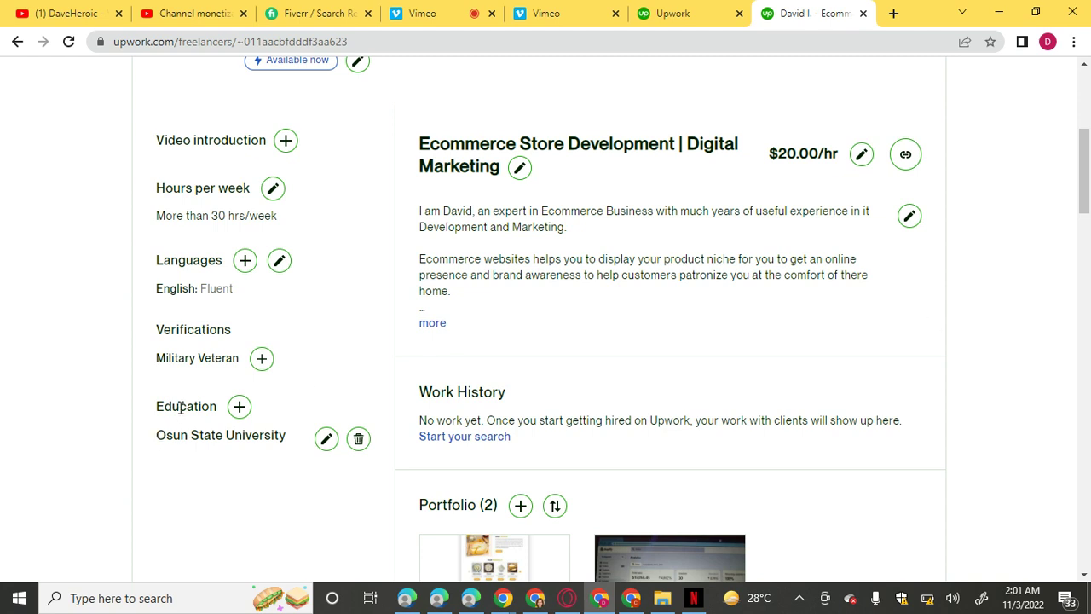
{"action": "left_click_drag", "start_coordinate": [156, 408], "coordinate": [230, 410]}
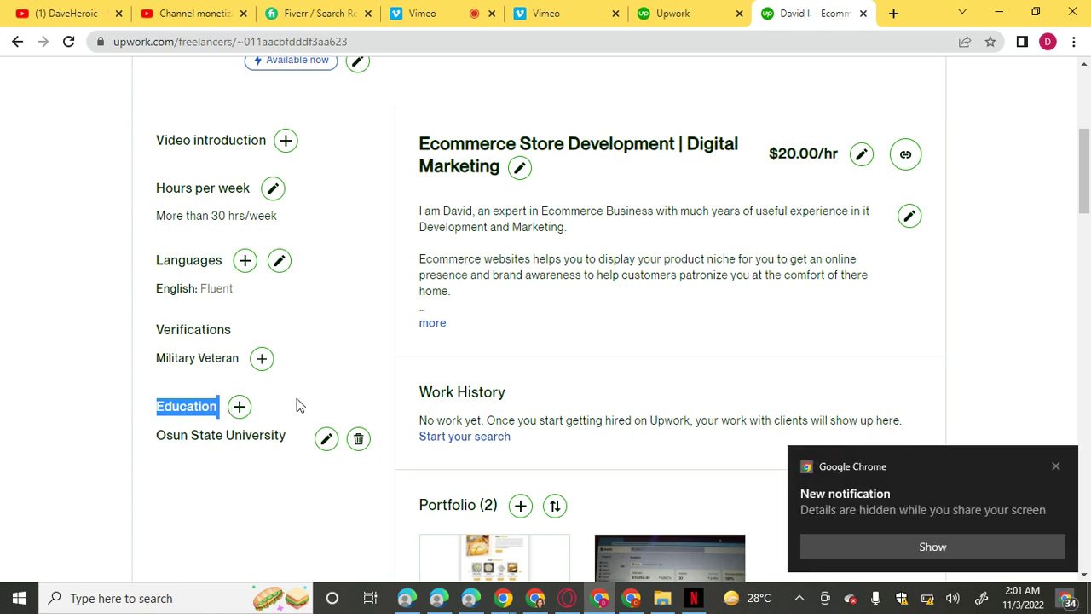
{"action": "left_click", "coordinate": [186, 476]}
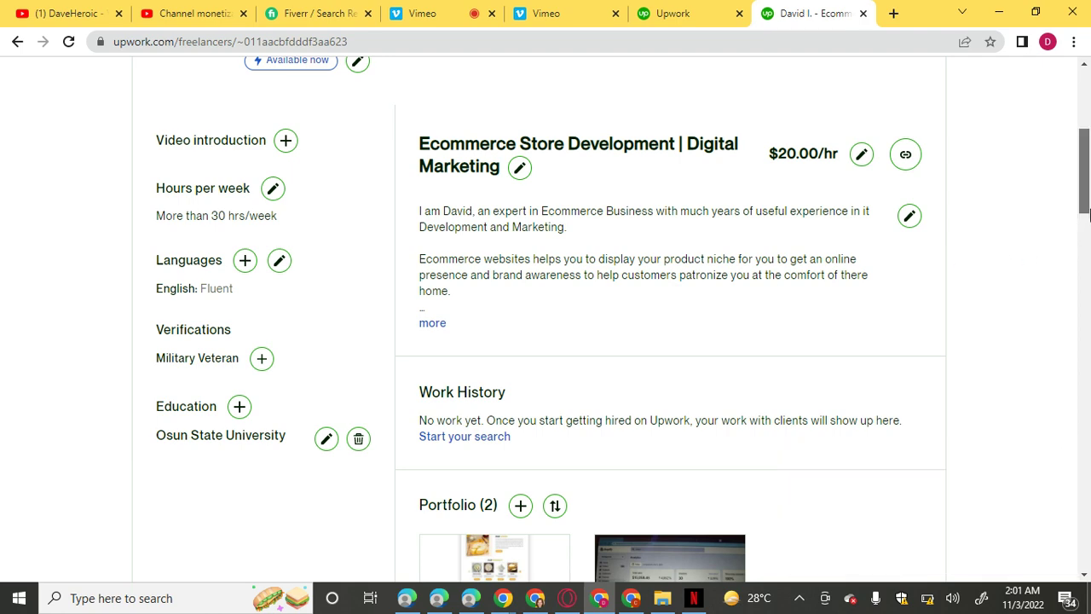
{"action": "scroll", "coordinate": [1086, 199], "scroll_direction": "up", "scroll_amount": 1}
Open Membership & Connects via the 44 Available Connects link and review the Freelancer Basic plan
{"action": "left_click", "coordinate": [693, 13]}
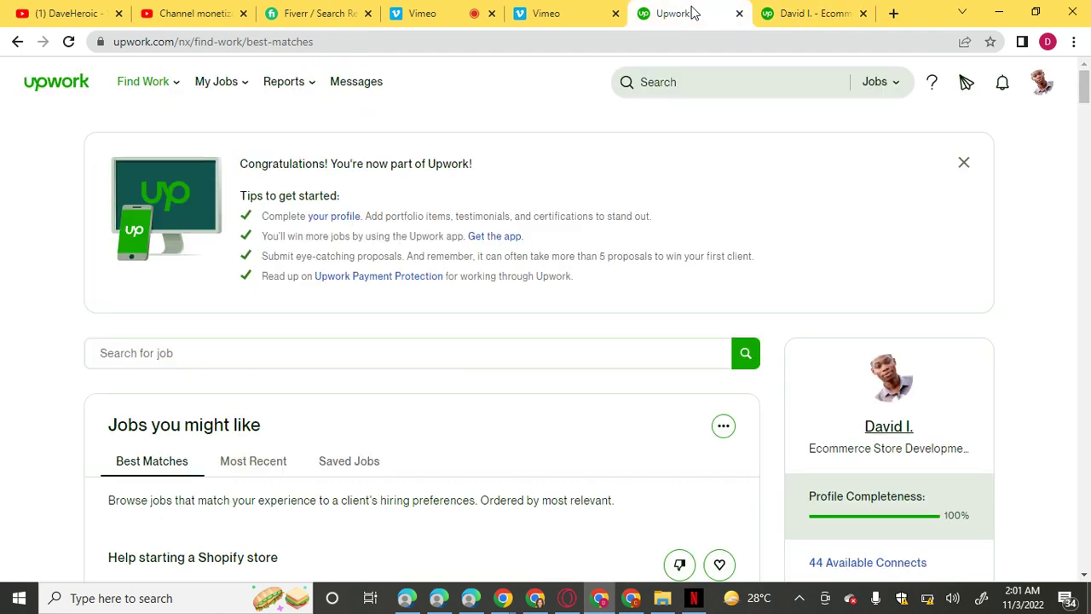
{"action": "scroll", "coordinate": [1085, 92], "scroll_direction": "down", "scroll_amount": 1}
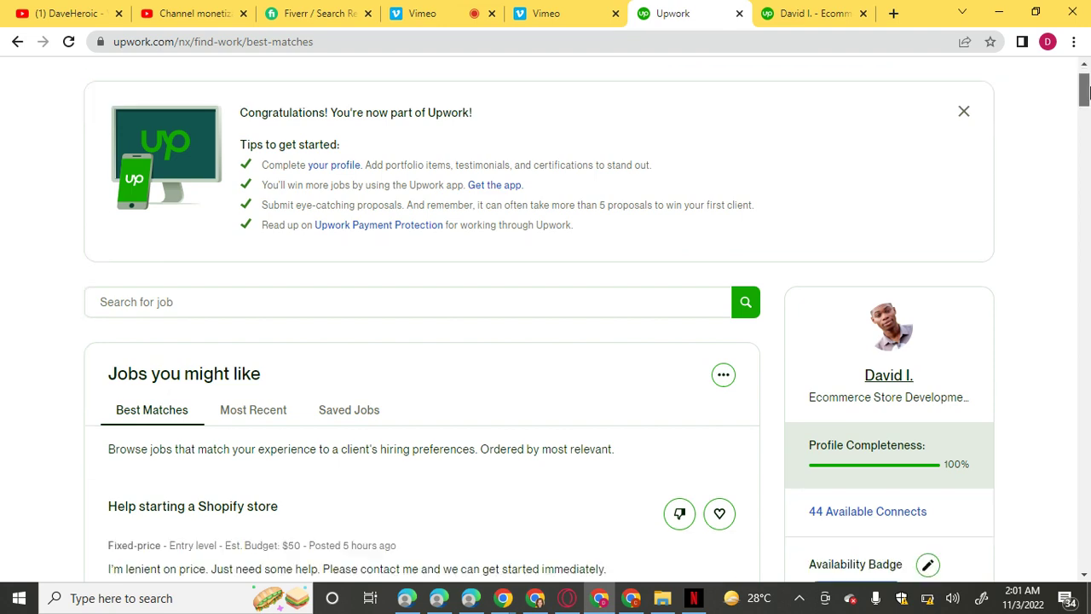
{"action": "mouse_move", "coordinate": [1086, 92]}
{"action": "left_mouse_down"}
{"action": "mouse_move", "coordinate": [1086, 111]}
{"action": "mouse_move", "coordinate": [1089, 96]}
{"action": "left_mouse_up"}
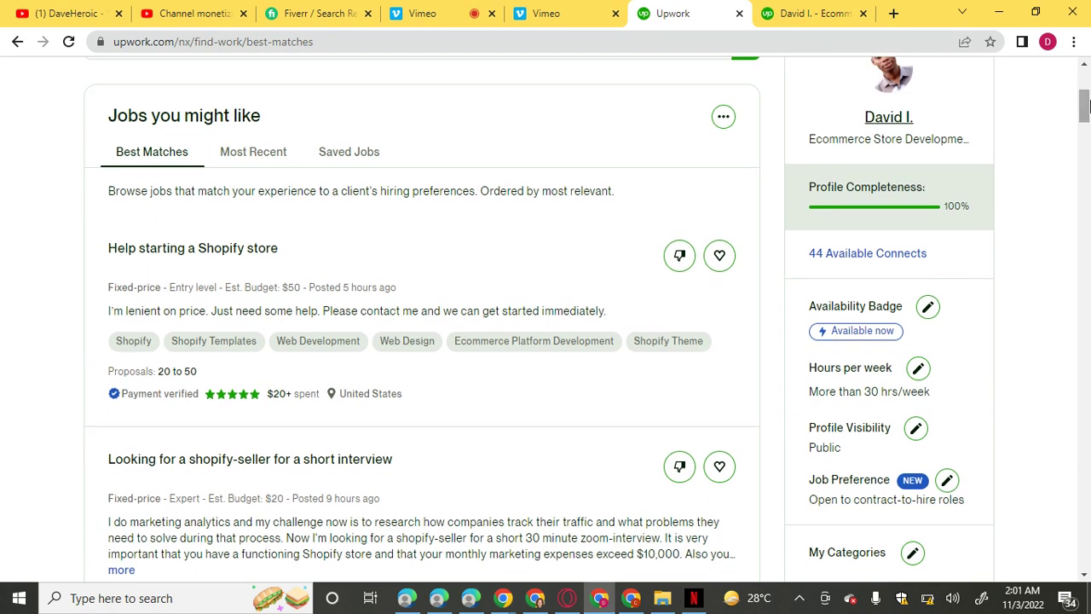
{"action": "right_click", "coordinate": [867, 259]}
{"action": "left_click", "coordinate": [859, 260]}
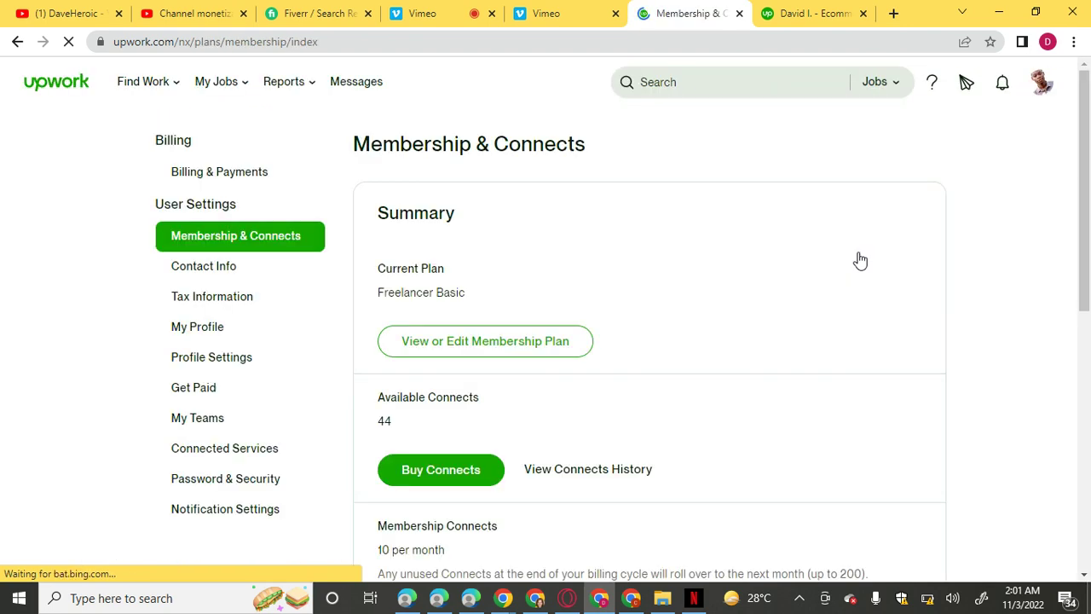
{"action": "scroll", "coordinate": [859, 260], "scroll_direction": "down", "scroll_amount": 2}
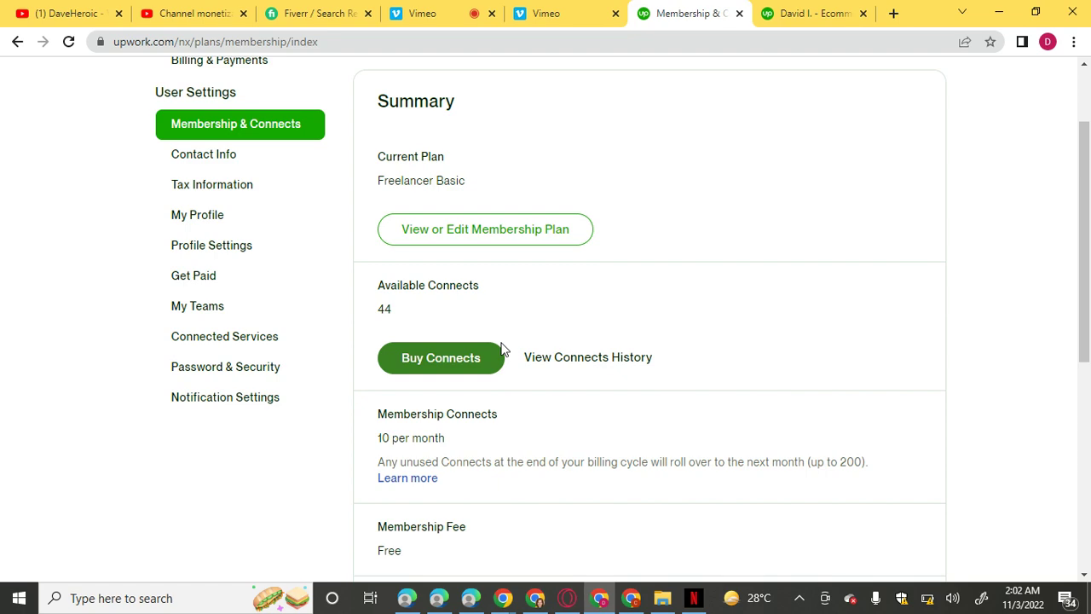
{"action": "scroll", "coordinate": [501, 350], "scroll_direction": "down", "scroll_amount": 4}
{"action": "scroll", "coordinate": [501, 350], "scroll_direction": "up", "scroll_amount": 5}
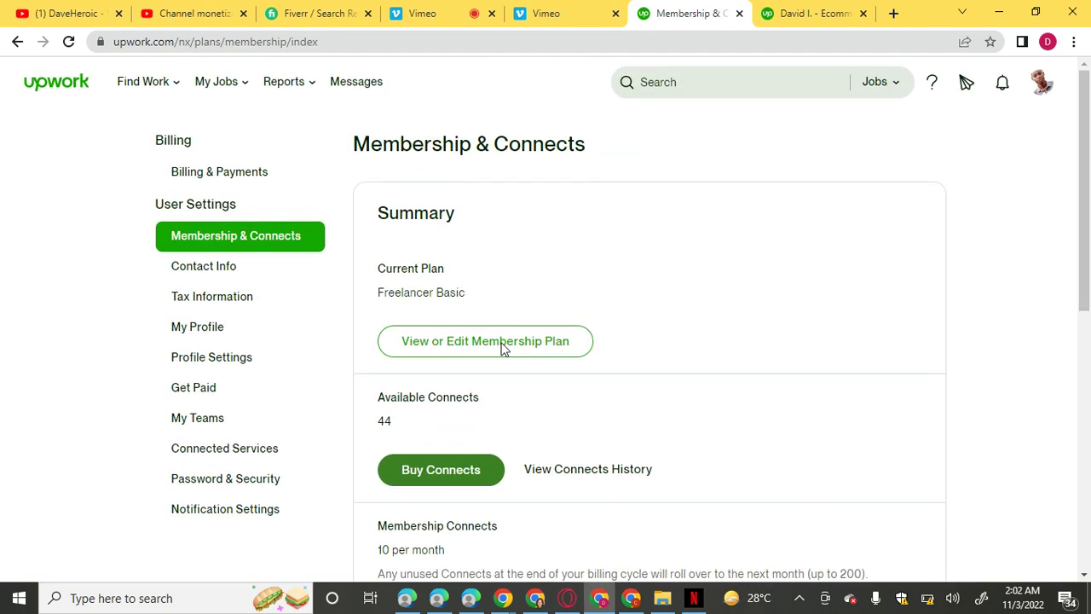
{"action": "left_click", "coordinate": [492, 348]}
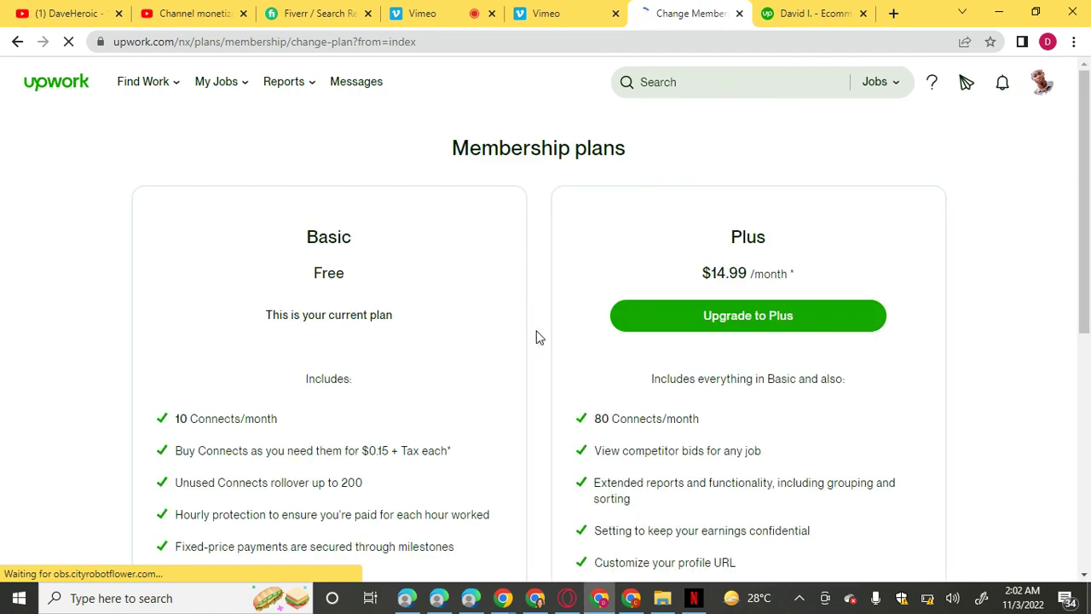
{"action": "scroll", "coordinate": [536, 337], "scroll_direction": "down", "scroll_amount": 3}
{"action": "scroll", "coordinate": [536, 338], "scroll_direction": "up", "scroll_amount": 2}
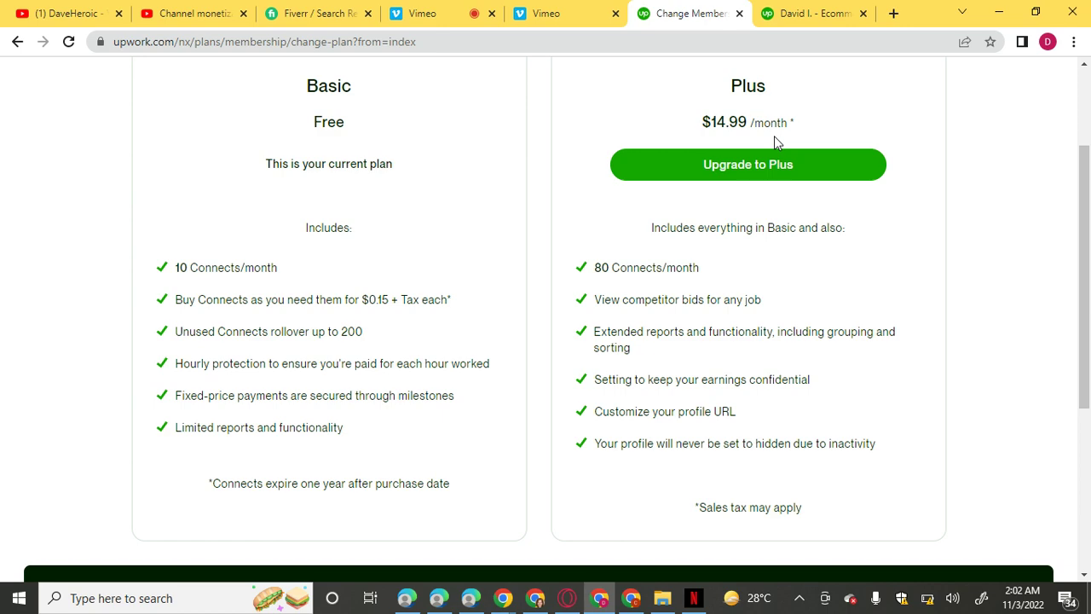
{"action": "scroll", "coordinate": [774, 135], "scroll_direction": "down", "scroll_amount": 1}
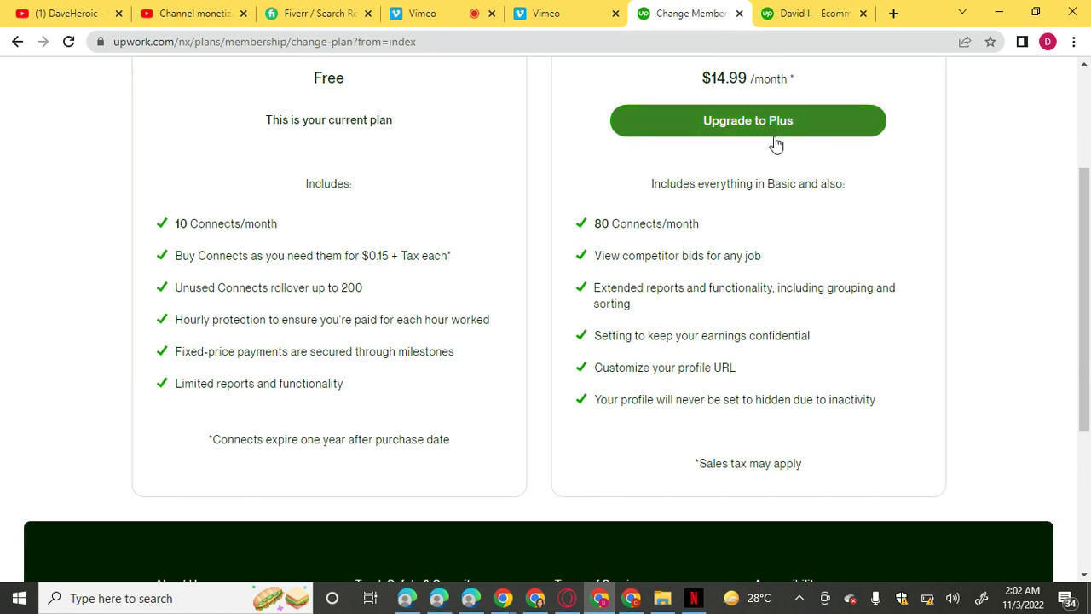
{"action": "scroll", "coordinate": [774, 143], "scroll_direction": "up", "scroll_amount": 3}
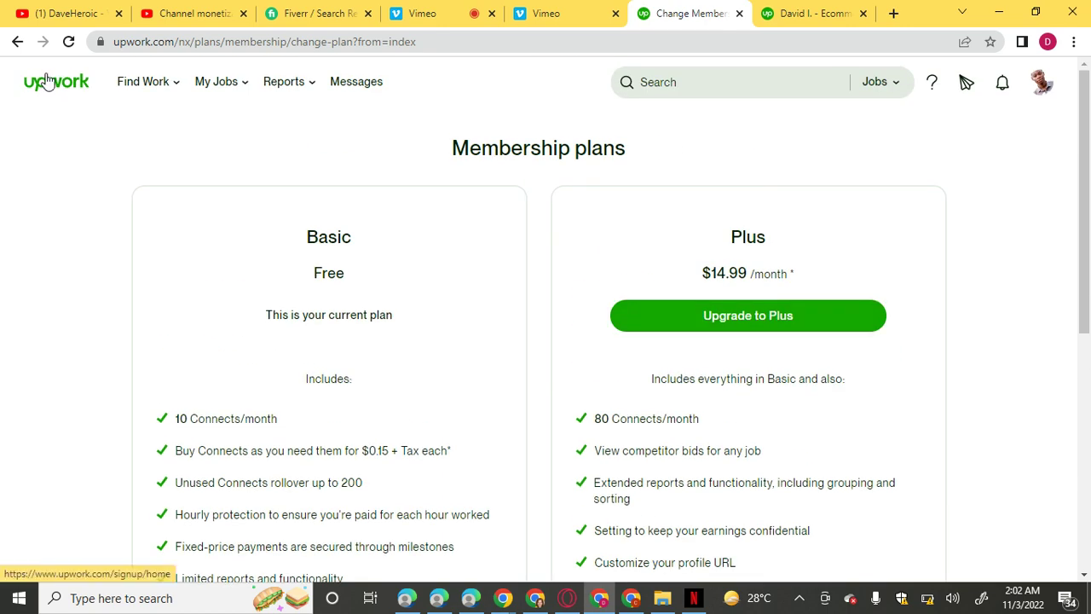
Select the 10 Connects for $1.50 bundle to raise the Connects balance from 44 to 54
{"action": "left_click", "coordinate": [19, 44]}
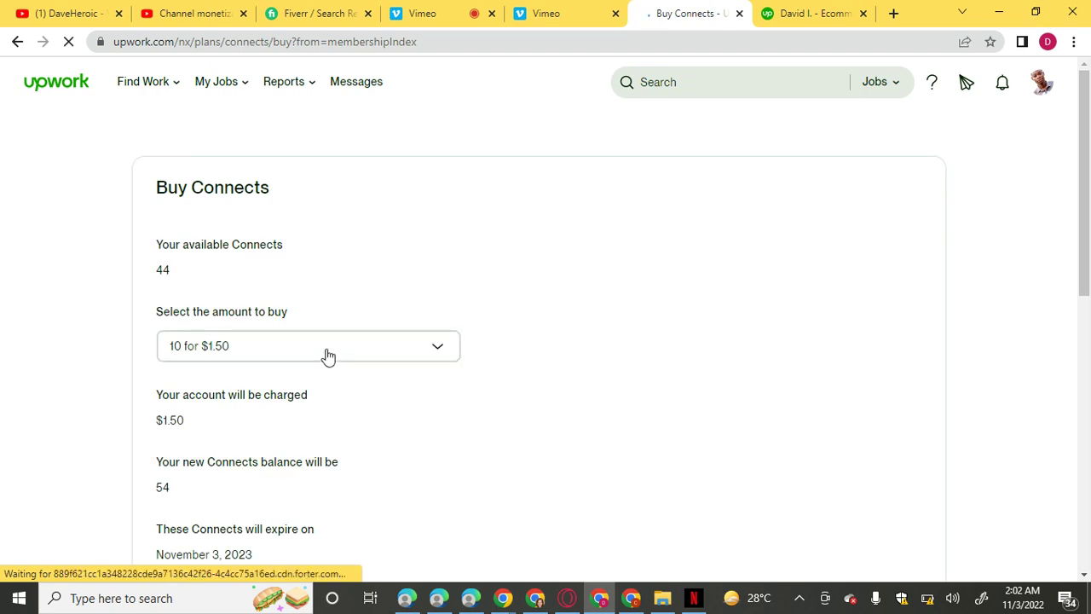
{"action": "left_click", "coordinate": [219, 356]}
{"action": "left_click_drag", "start_coordinate": [1088, 143], "coordinate": [1088, 164]}
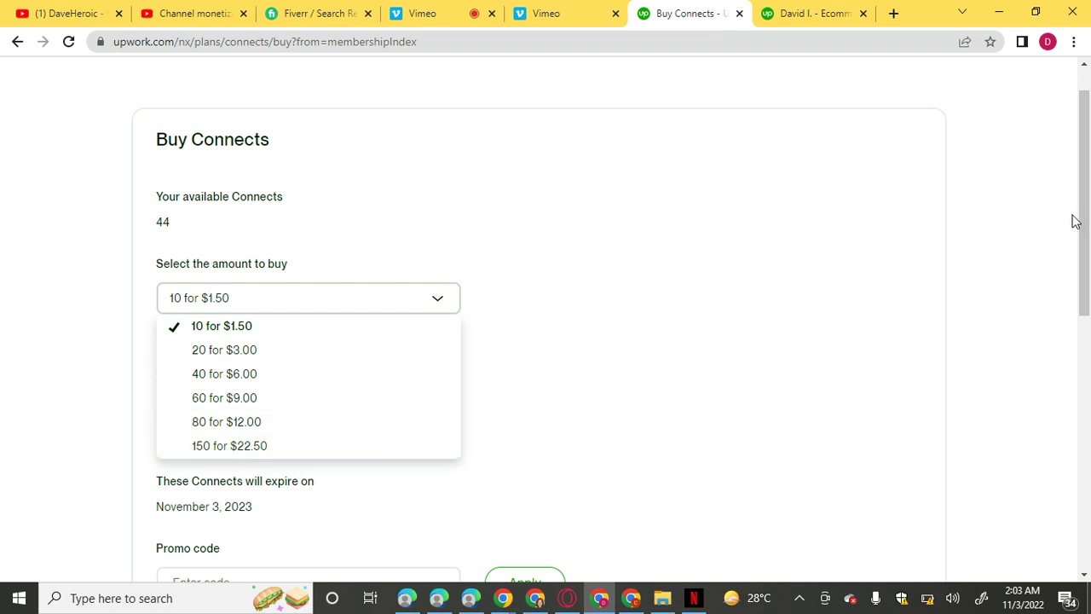
{"action": "left_click", "coordinate": [1008, 236]}
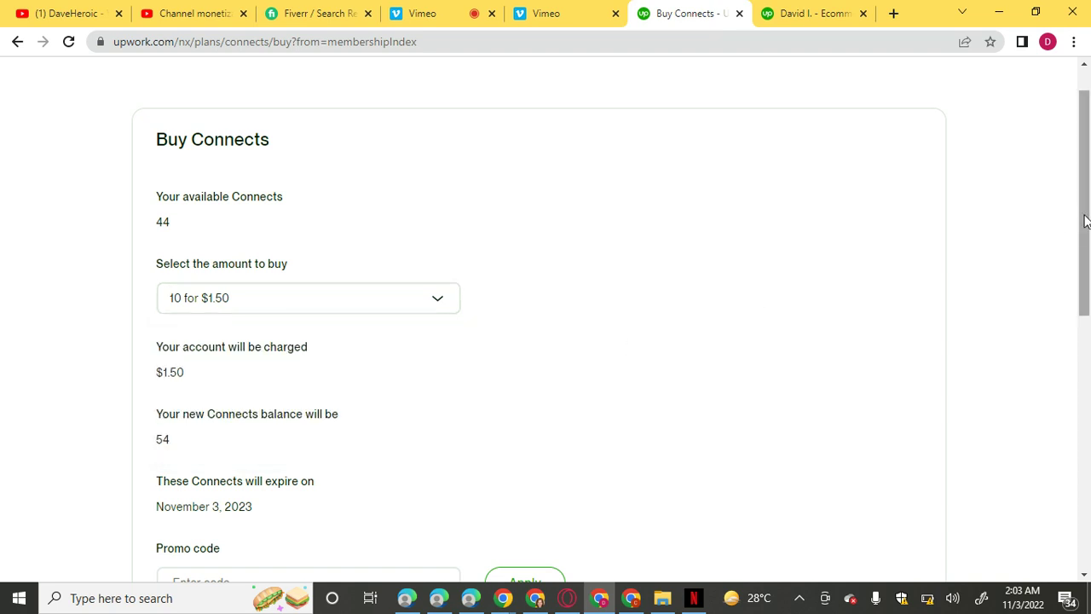
{"action": "left_click_drag", "start_coordinate": [1085, 215], "coordinate": [1089, 356]}
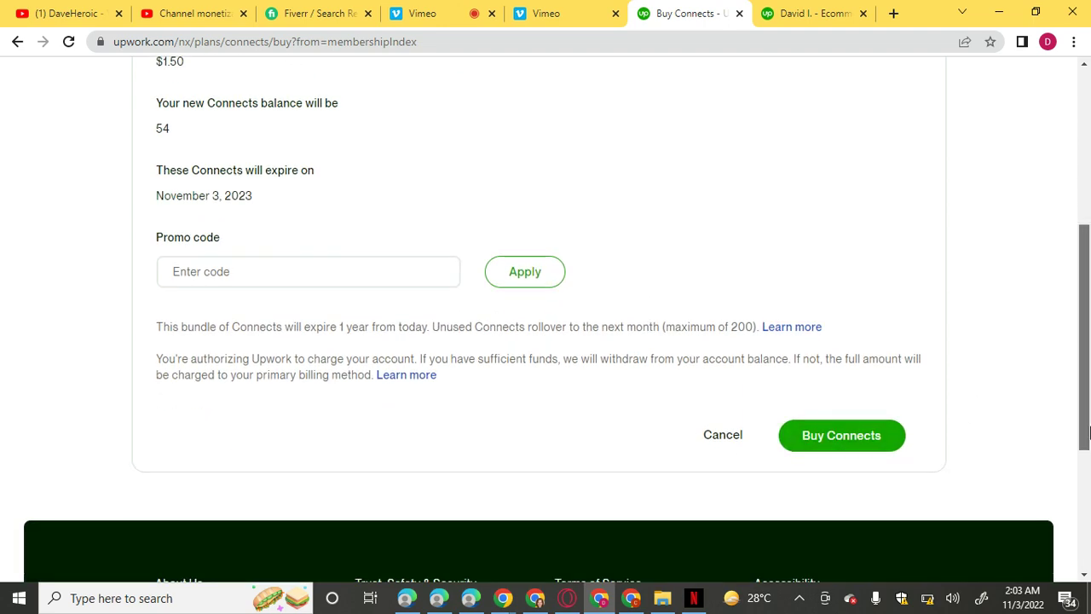
{"action": "mouse_move", "coordinate": [1086, 434]}
{"action": "left_mouse_down"}
{"action": "mouse_move", "coordinate": [1086, 375]}
{"action": "mouse_move", "coordinate": [1086, 424]}
{"action": "left_mouse_up"}
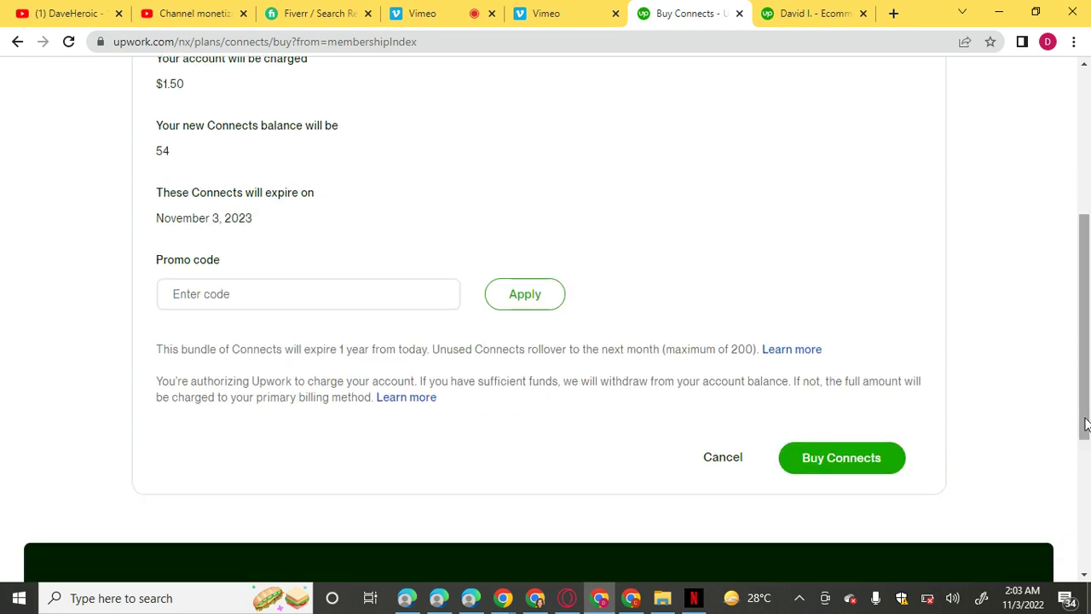
{"action": "left_click", "coordinate": [835, 468]}
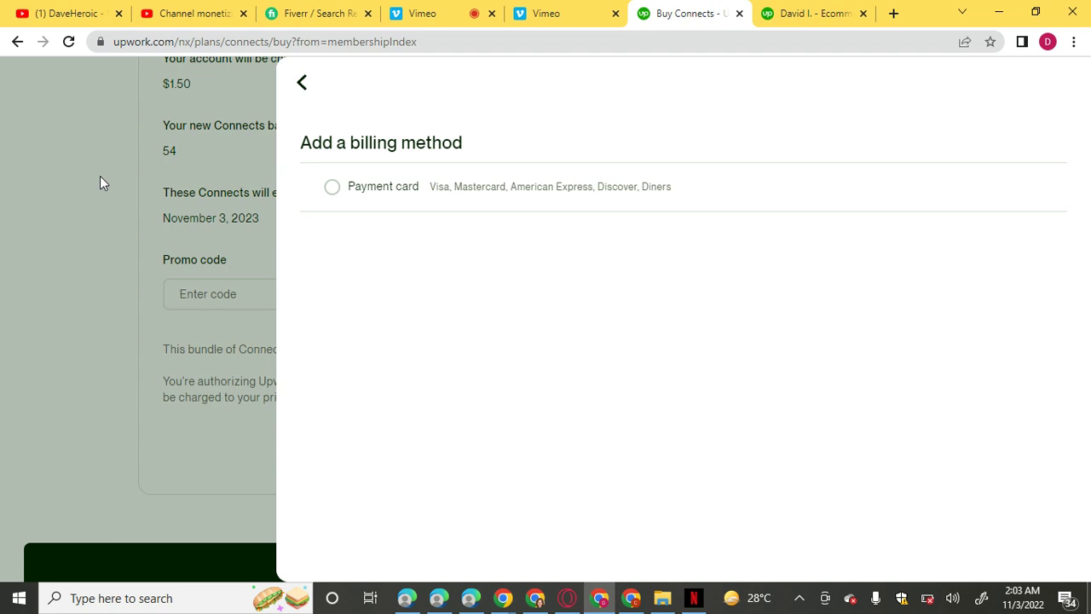
{"action": "left_click", "coordinate": [332, 189]}
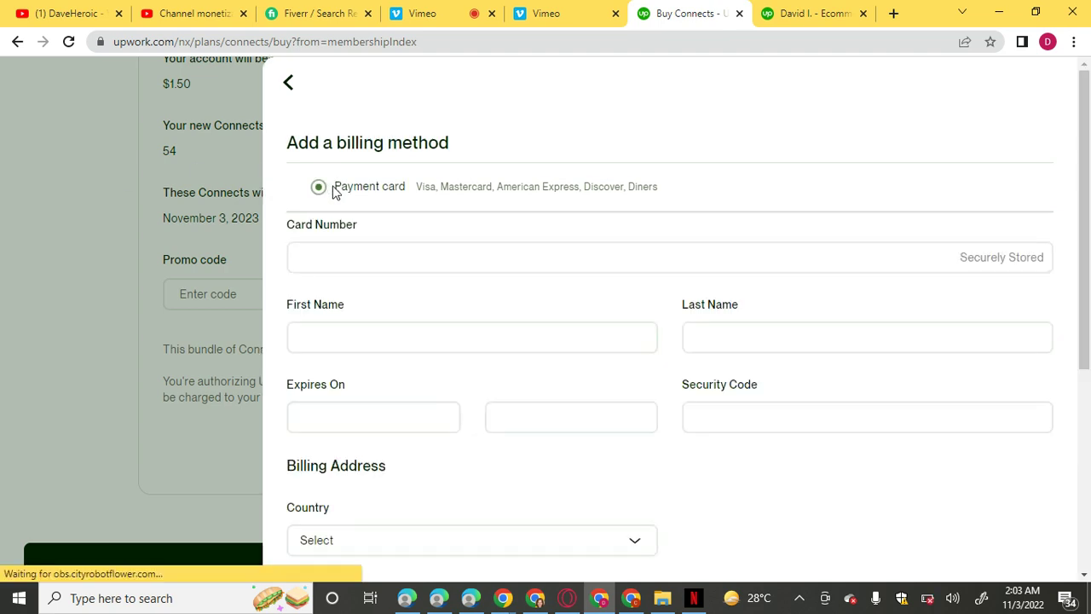
{"action": "scroll", "coordinate": [354, 252], "scroll_direction": "down", "scroll_amount": 4}
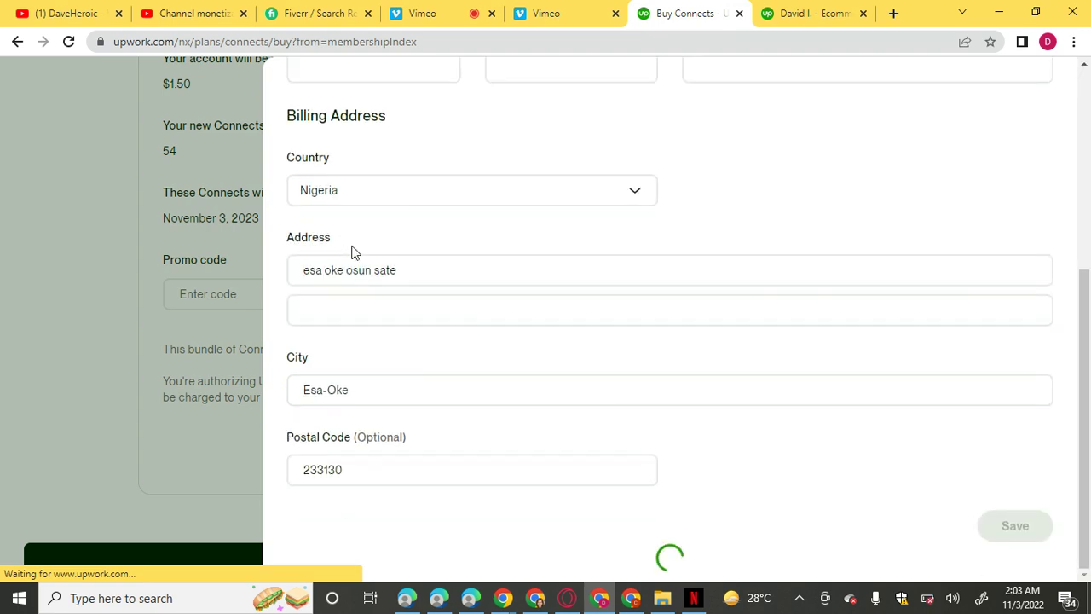
{"action": "scroll", "coordinate": [353, 252], "scroll_direction": "up", "scroll_amount": 2}
{"action": "scroll", "coordinate": [353, 252], "scroll_direction": "up", "scroll_amount": 3}
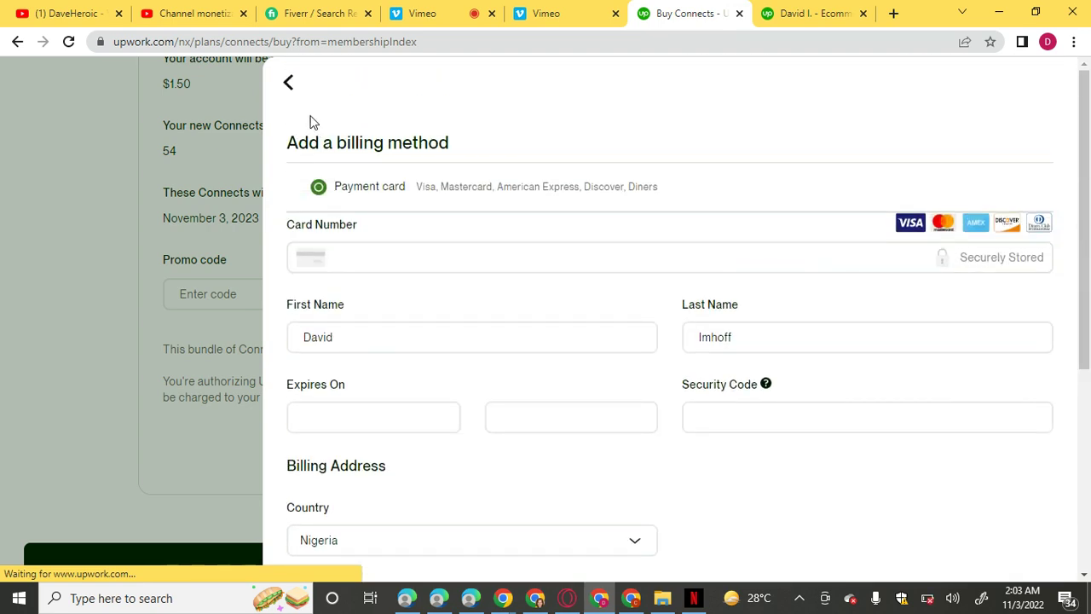
{"action": "left_click", "coordinate": [289, 83]}
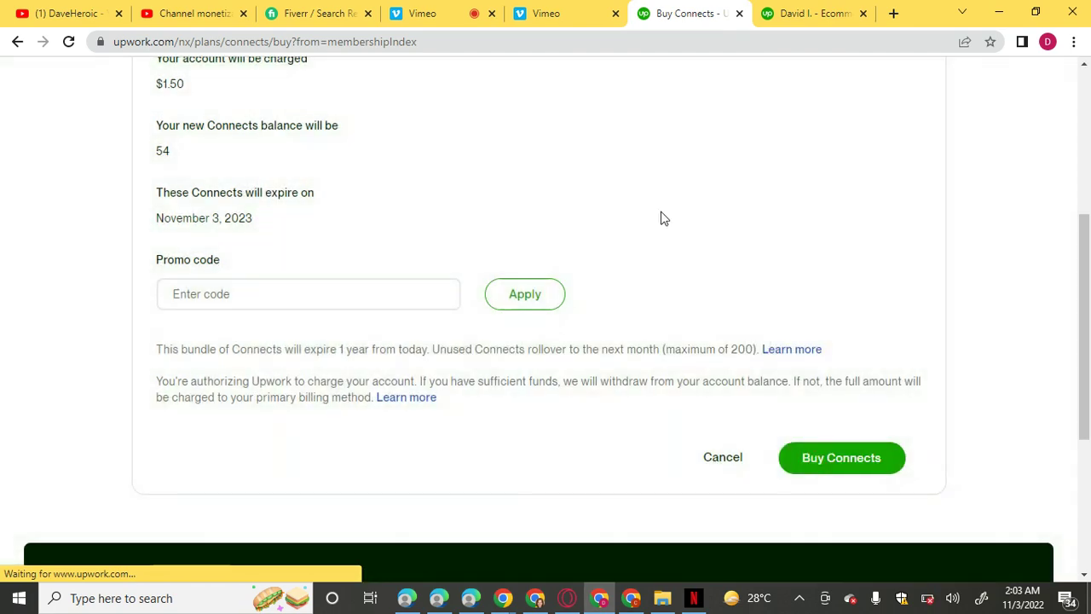
Choose Billings & Earnings from the Reports menu at the top of the page
{"action": "scroll", "coordinate": [1086, 337], "scroll_direction": "up", "scroll_amount": 4}
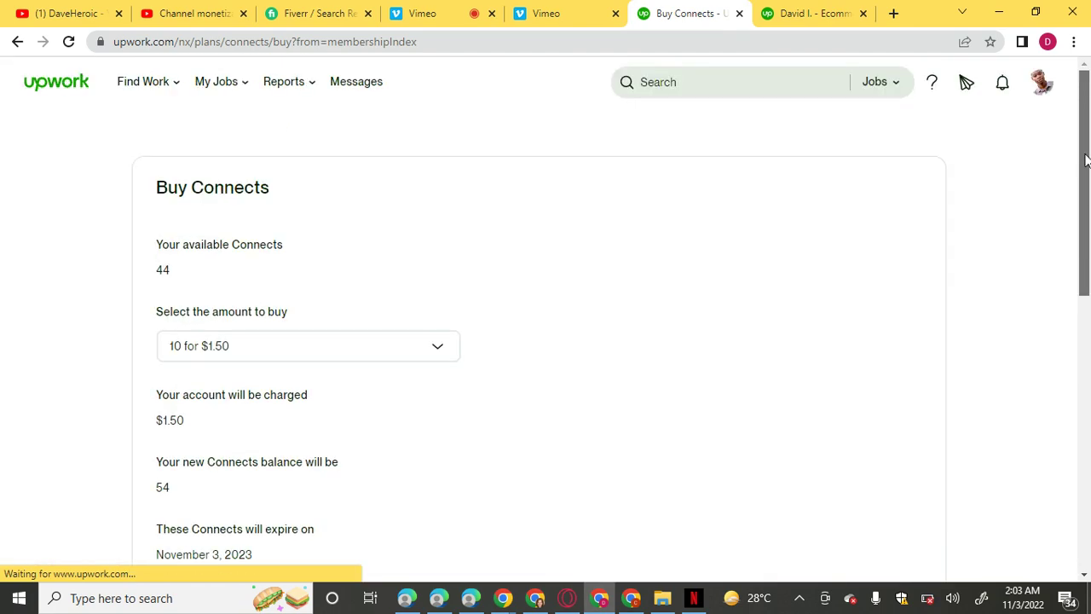
{"action": "mouse_move", "coordinate": [312, 91]}
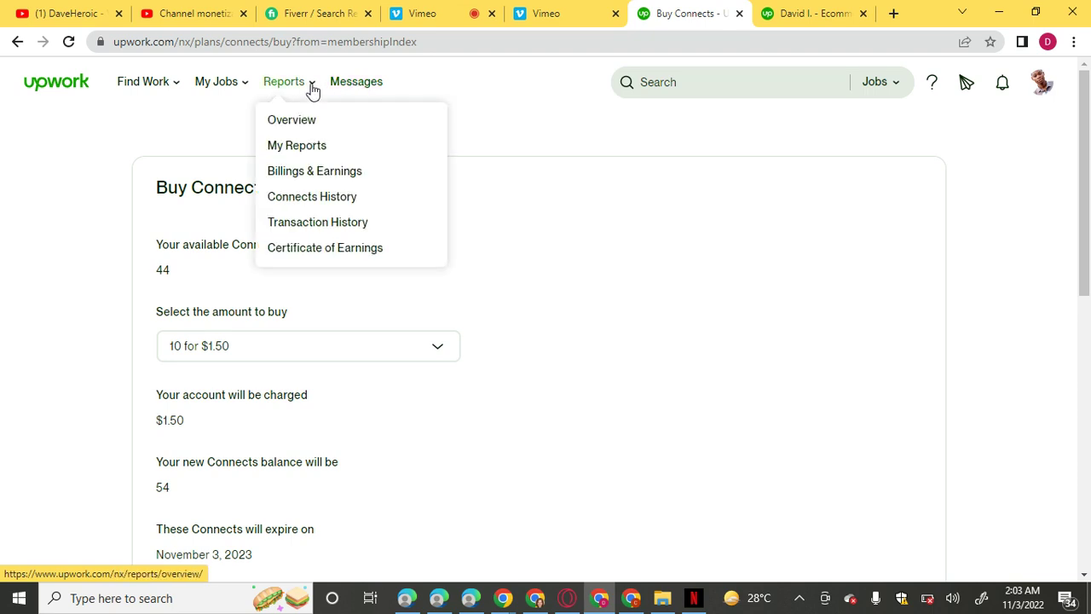
{"action": "left_click", "coordinate": [315, 176]}
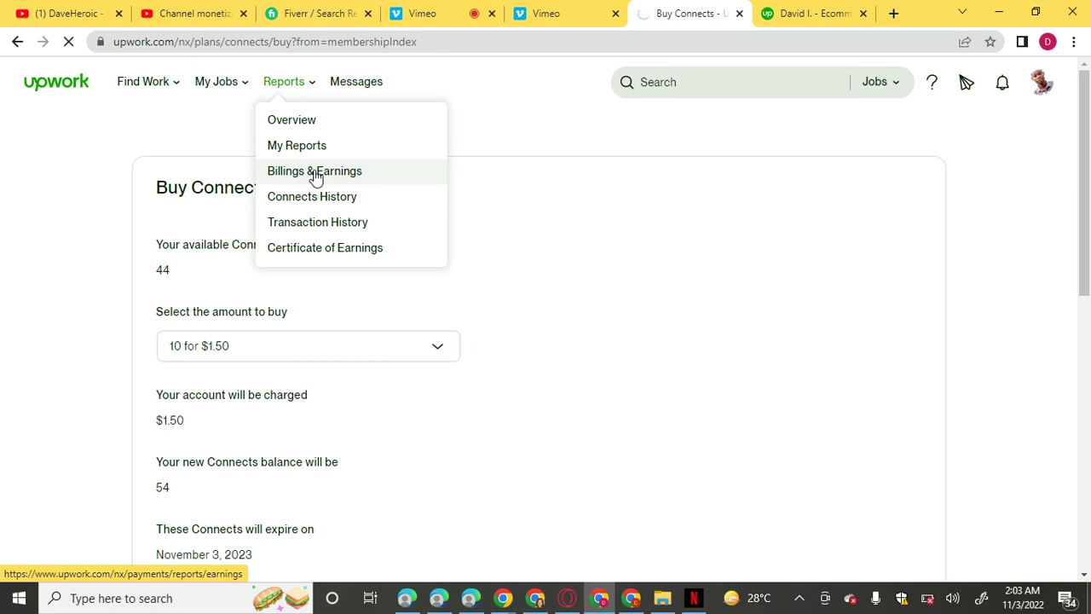